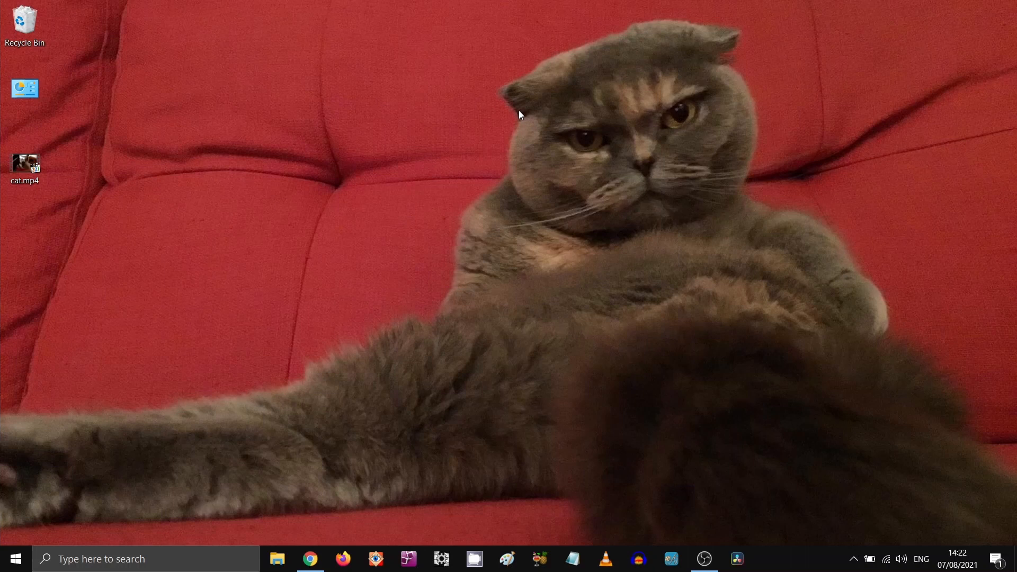
# Open the VideoHelp website in Chrome, go to its full software list and search the tools for "virtualdub".
pyautogui.click(312, 555)
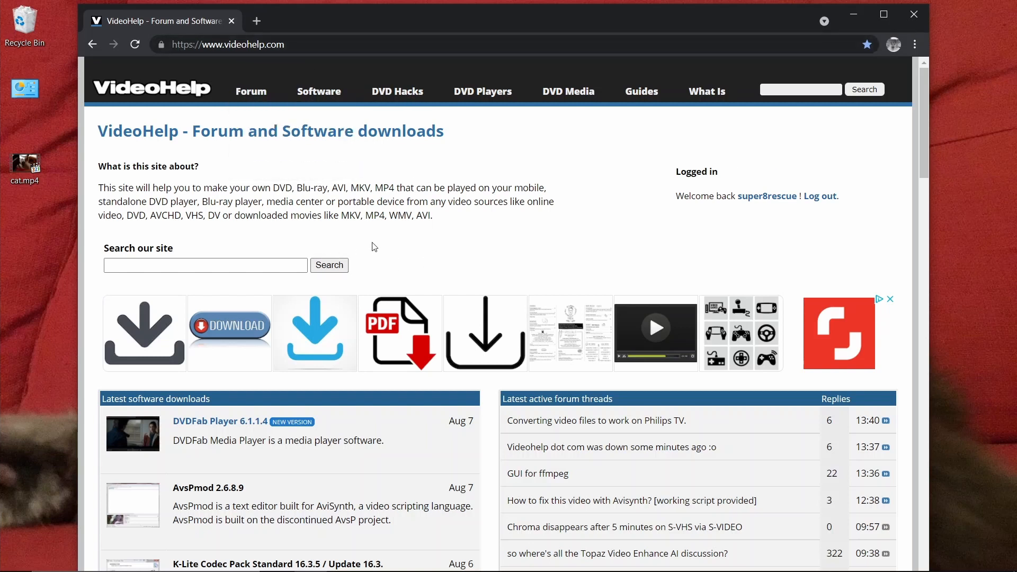
pyautogui.click(298, 111)
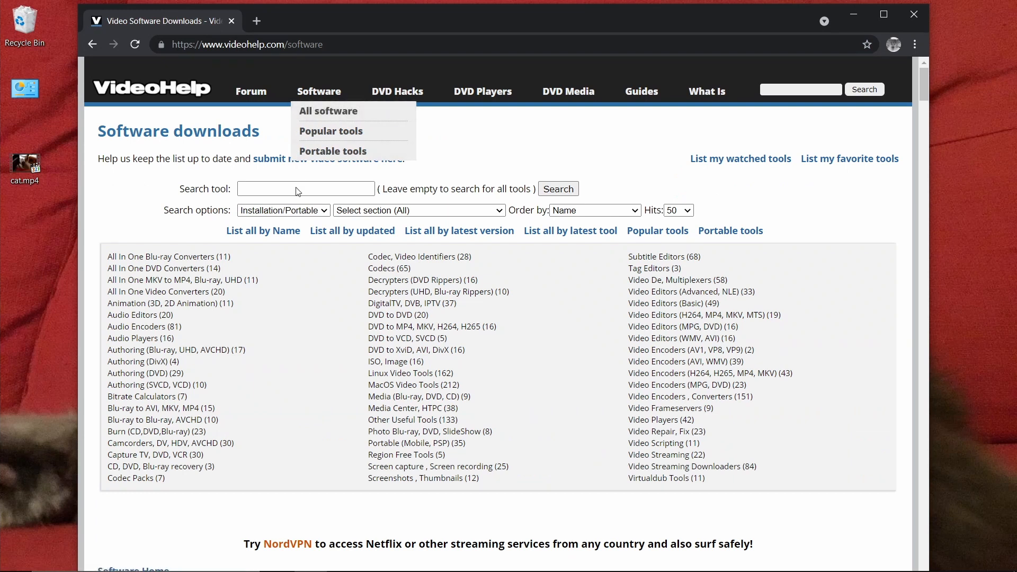
pyautogui.click(247, 190)
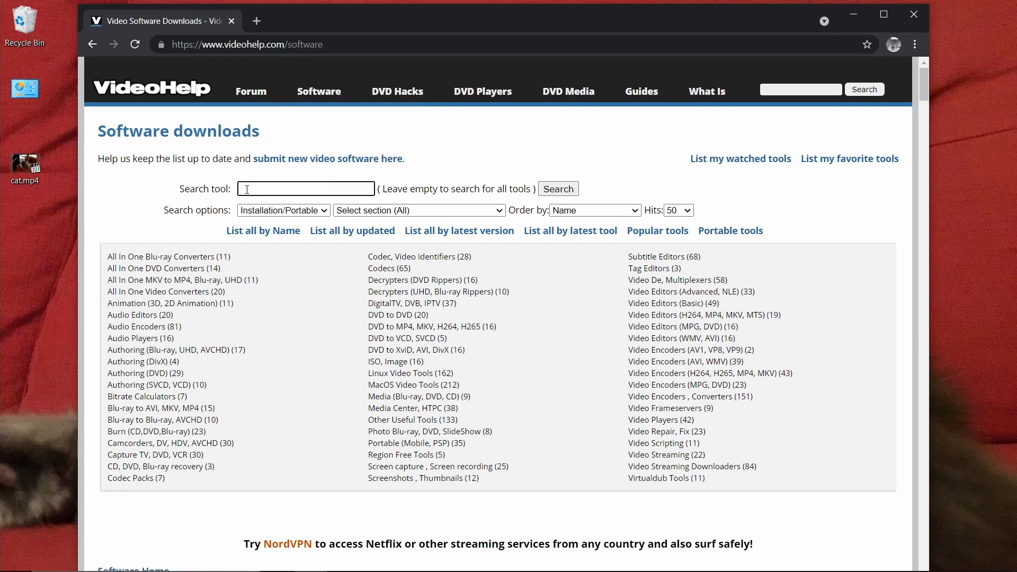
pyautogui.write('virtuald')
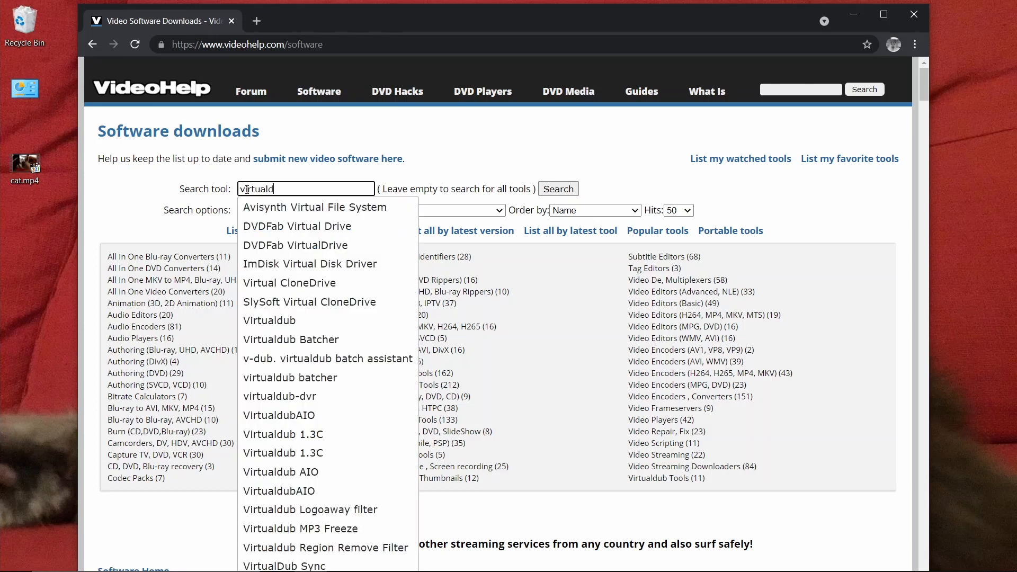
pyautogui.write('ub')
pyautogui.press('Return')
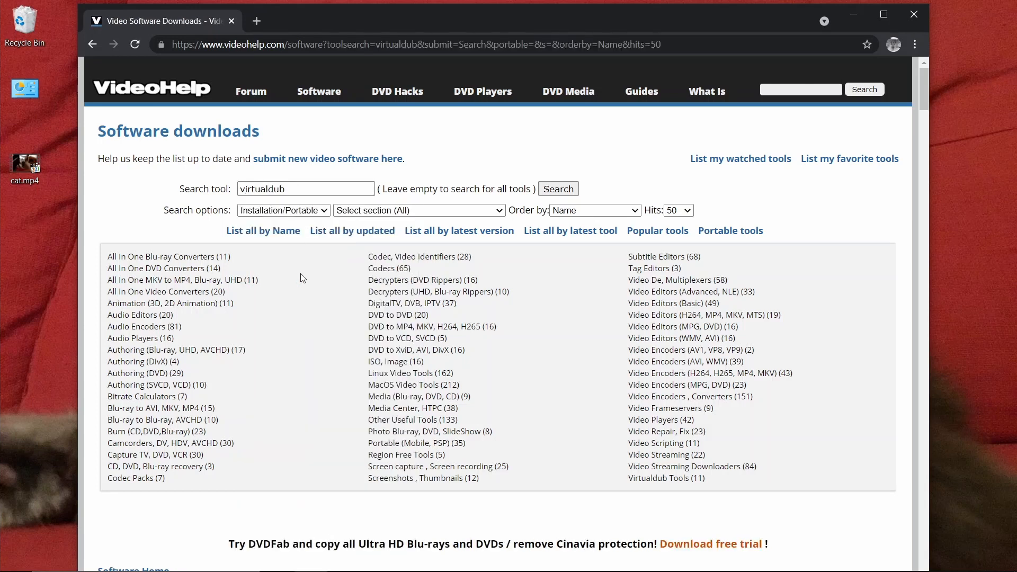
# Find VirtualDub2 among the listed tools and open its software page.
pyautogui.scroll(-6, 302, 278)
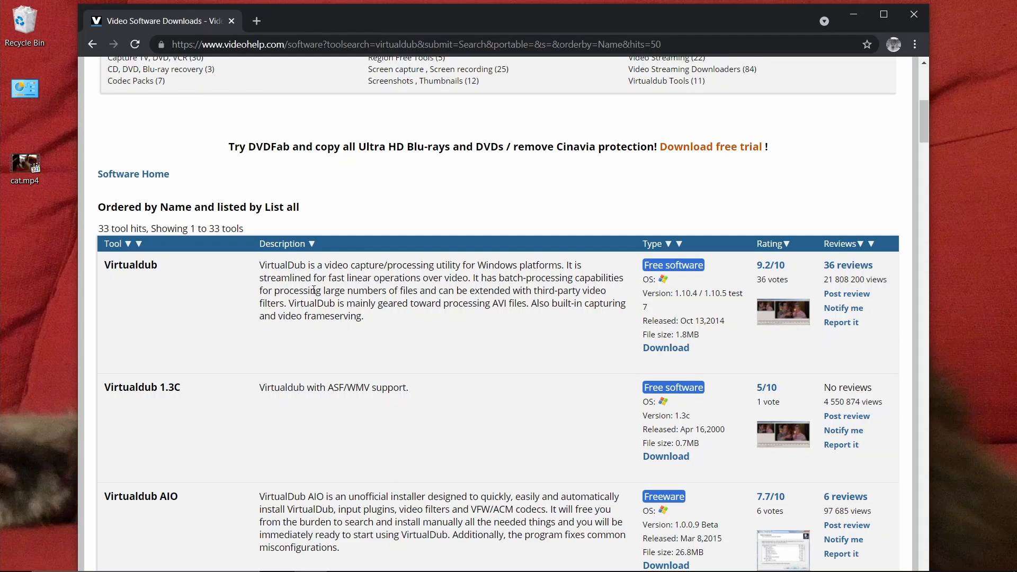
pyautogui.scroll(-4, 468, 279)
pyautogui.scroll(3, 464, 345)
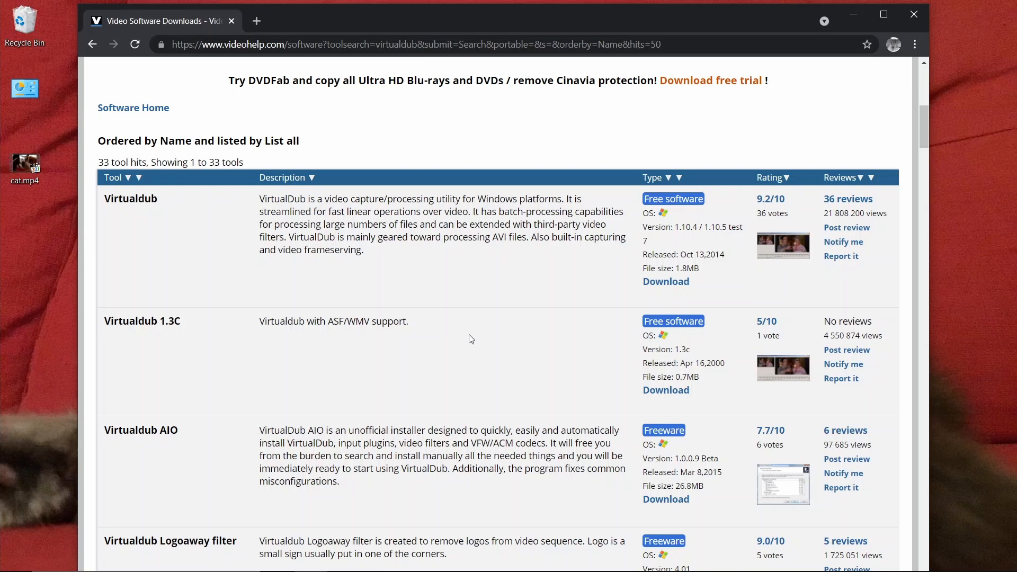
pyautogui.scroll(-7, 473, 337)
pyautogui.scroll(-5, 475, 335)
pyautogui.scroll(-2, 474, 329)
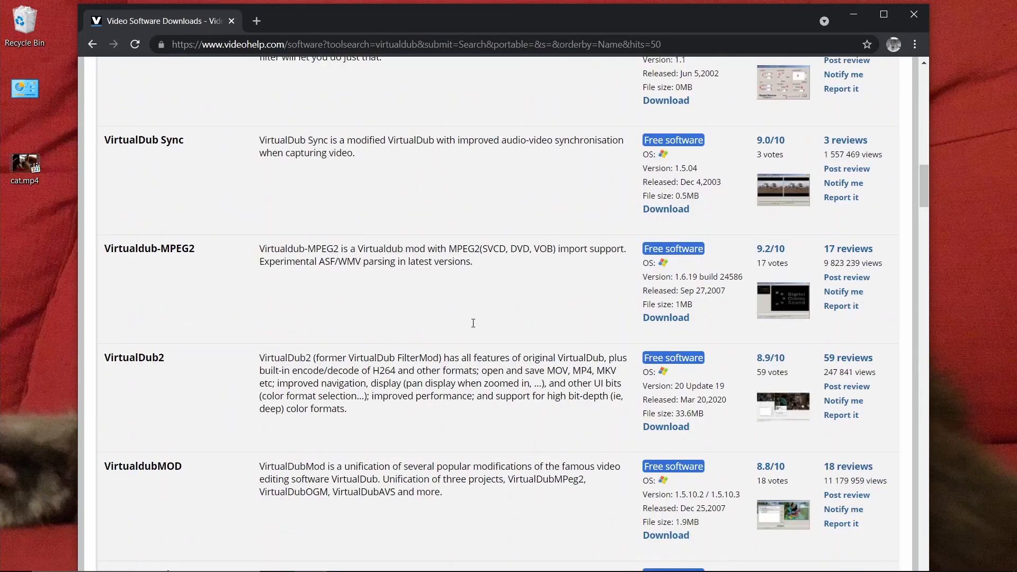
pyautogui.click(133, 291)
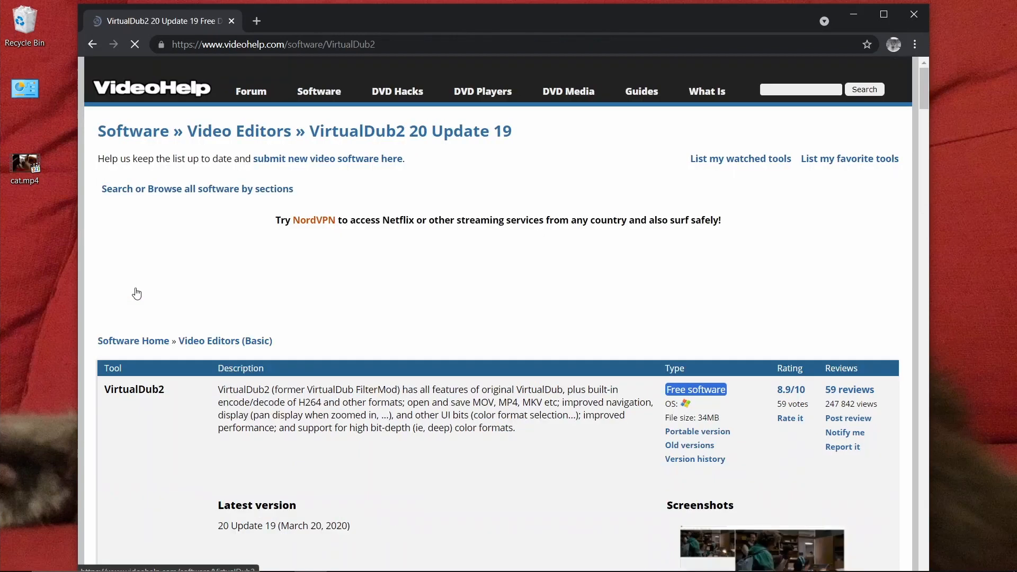
# Examine the VirtualDub2 page's description and download options, including the portable version.
pyautogui.scroll(-1, 371, 282)
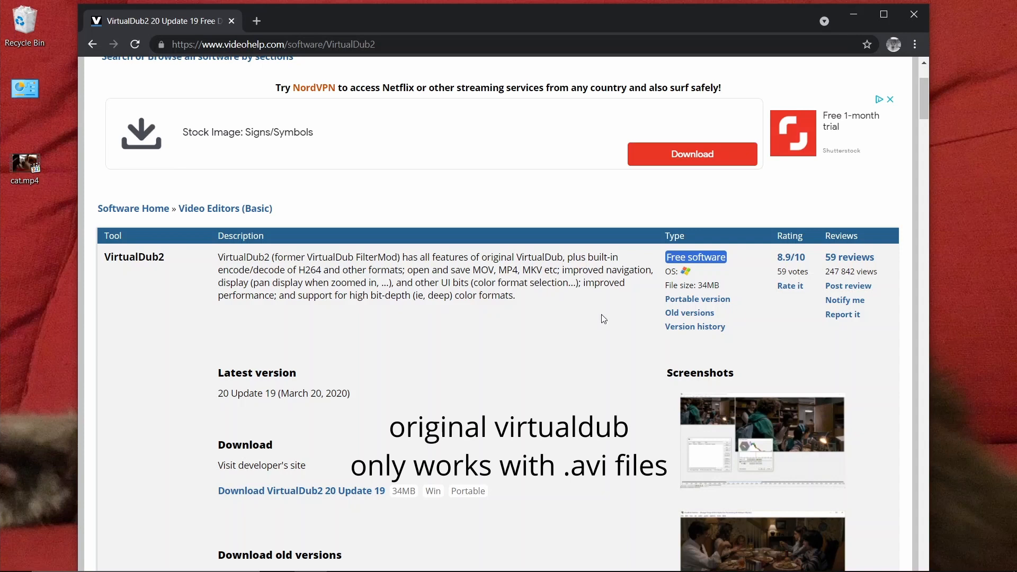
pyautogui.scroll(-5, 553, 363)
pyautogui.scroll(6, 551, 359)
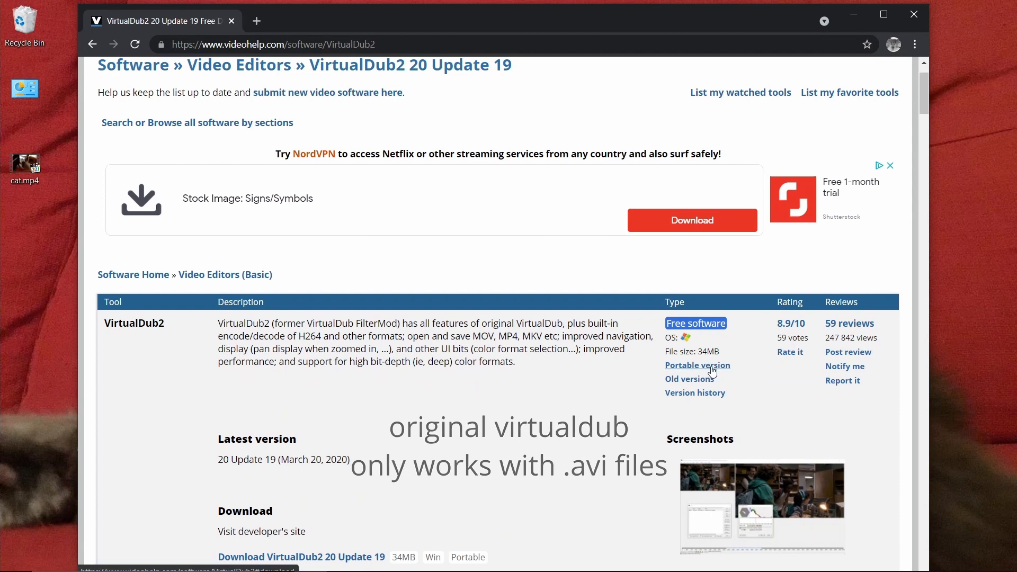
pyautogui.click(712, 373)
pyautogui.scroll(6, 452, 368)
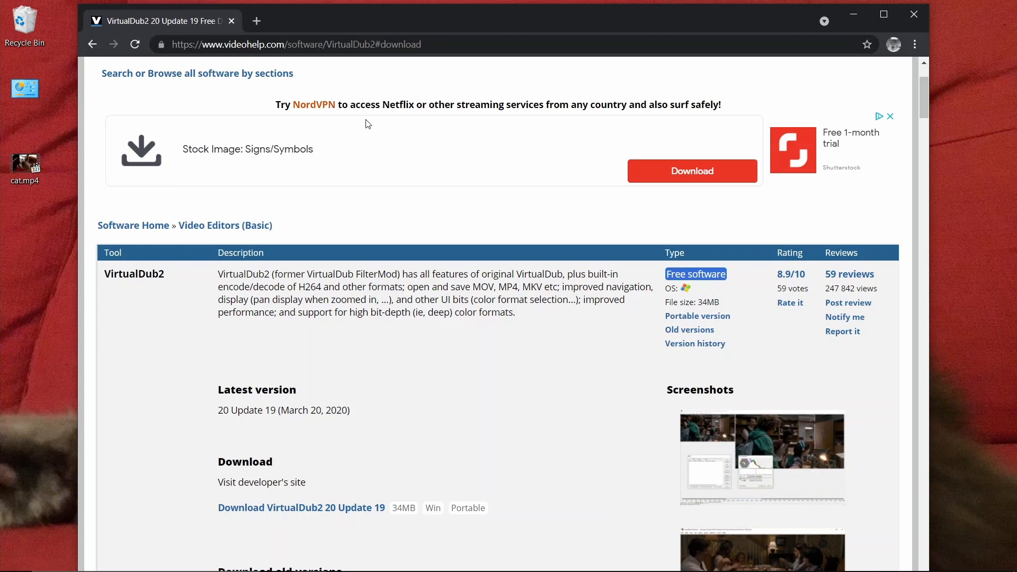
pyautogui.scroll(2, 426, 385)
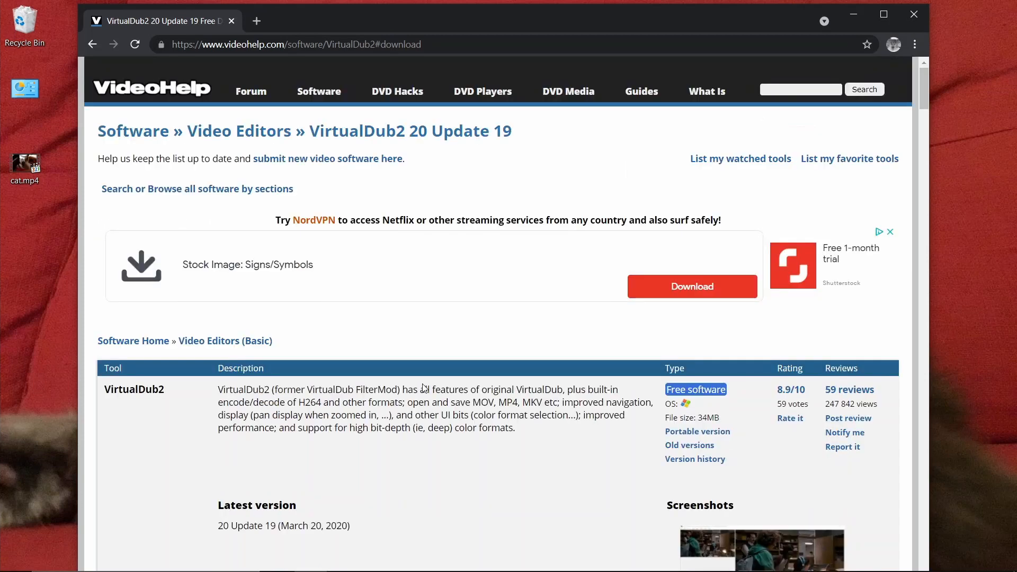
# Look through the VideoHelp home page and the forum's section list, and close the browser.
pyautogui.click(180, 94)
pyautogui.scroll(-5, 514, 359)
pyautogui.scroll(-18, 514, 359)
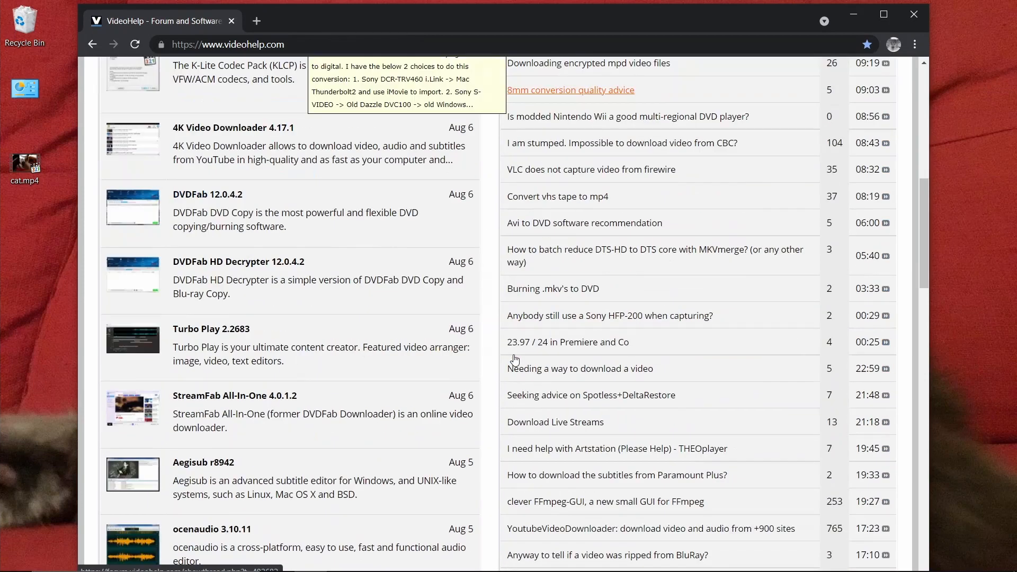
pyautogui.scroll(17, 514, 359)
pyautogui.scroll(6, 514, 359)
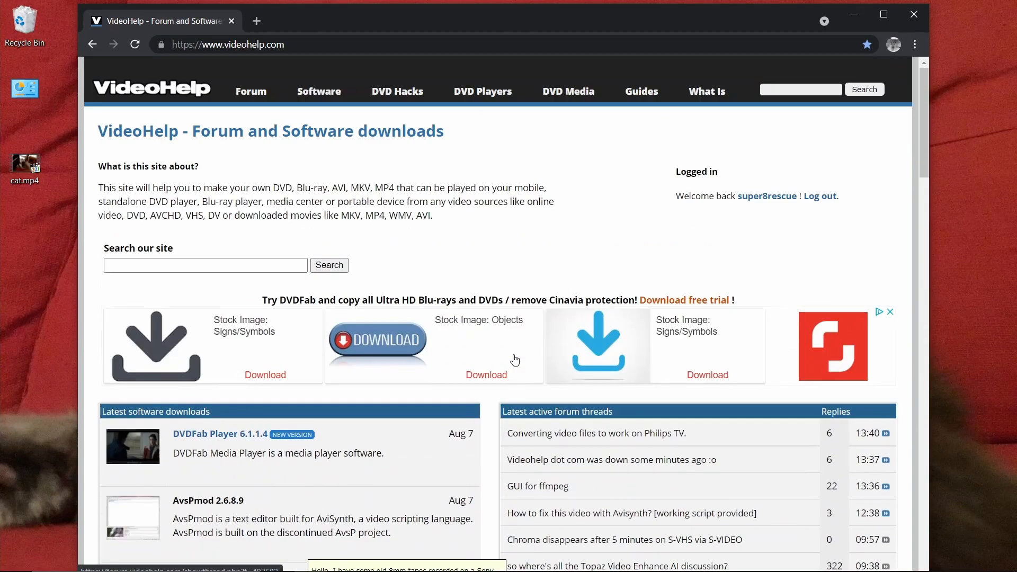
pyautogui.click(251, 91)
pyautogui.scroll(-18, 342, 262)
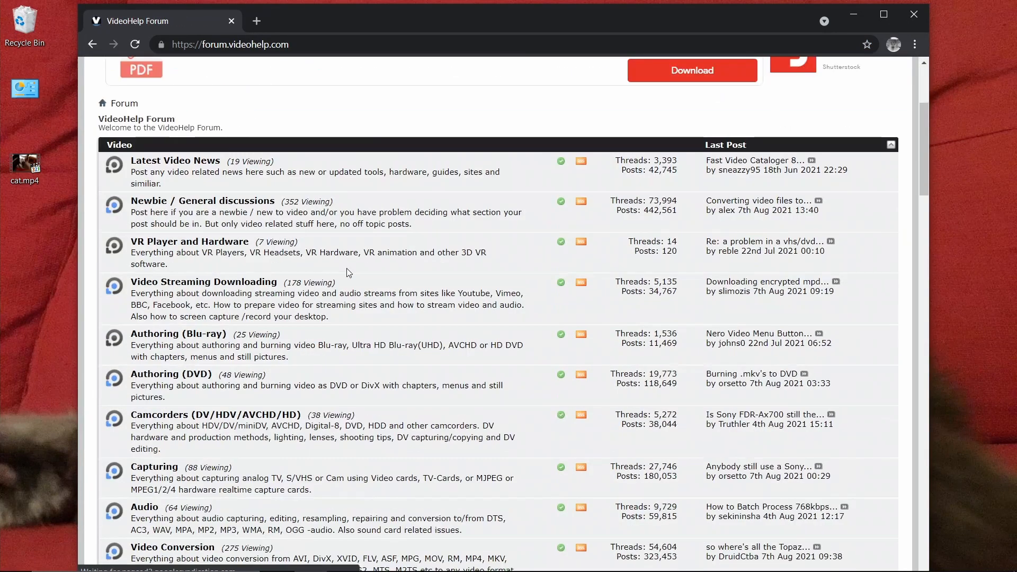
pyautogui.scroll(-8, 347, 268)
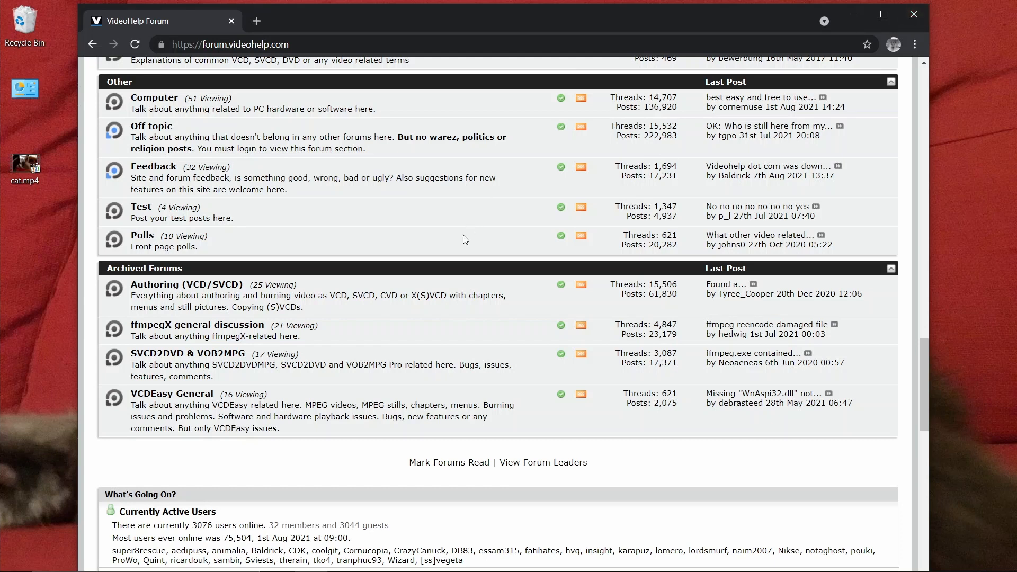
pyautogui.click(912, 20)
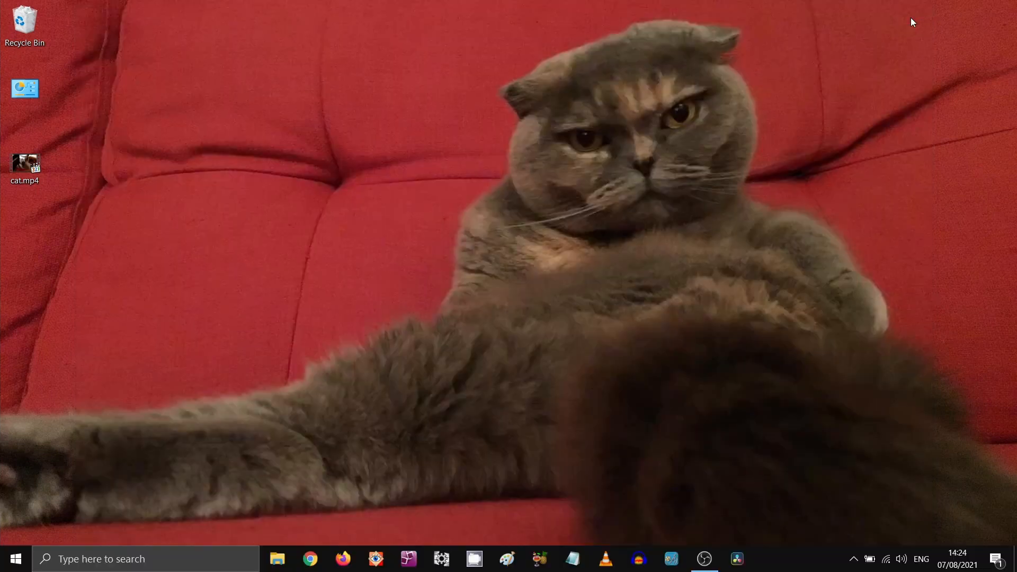
# Switch to VirtualDub2, open the video cat.mp4, and resize the two previews so both fit side by side, shrinking the output and enlarging the input.
pyautogui.click(441, 559)
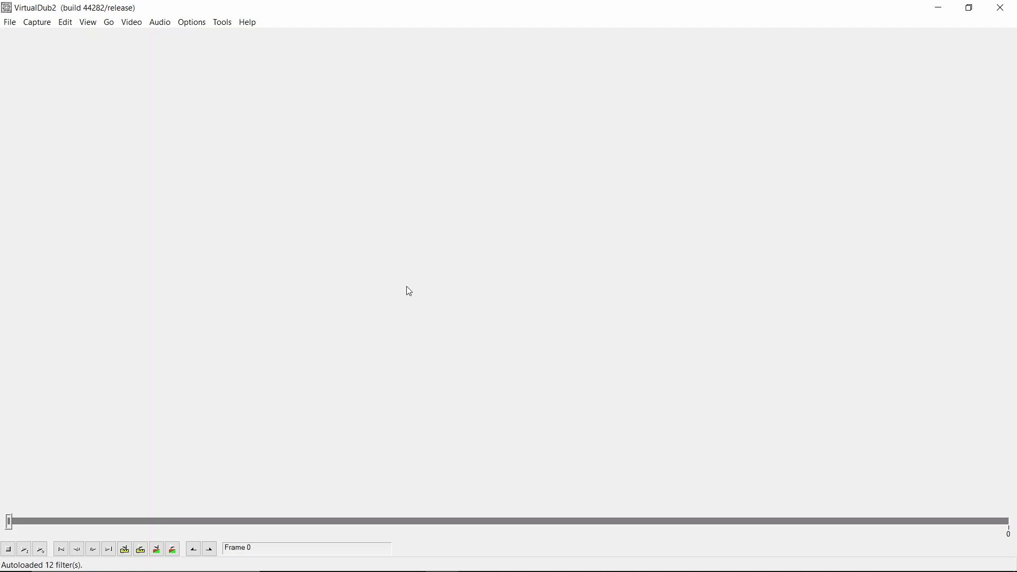
pyautogui.hotkey('ctrl', 'o')
pyautogui.doubleClick(119, 120)
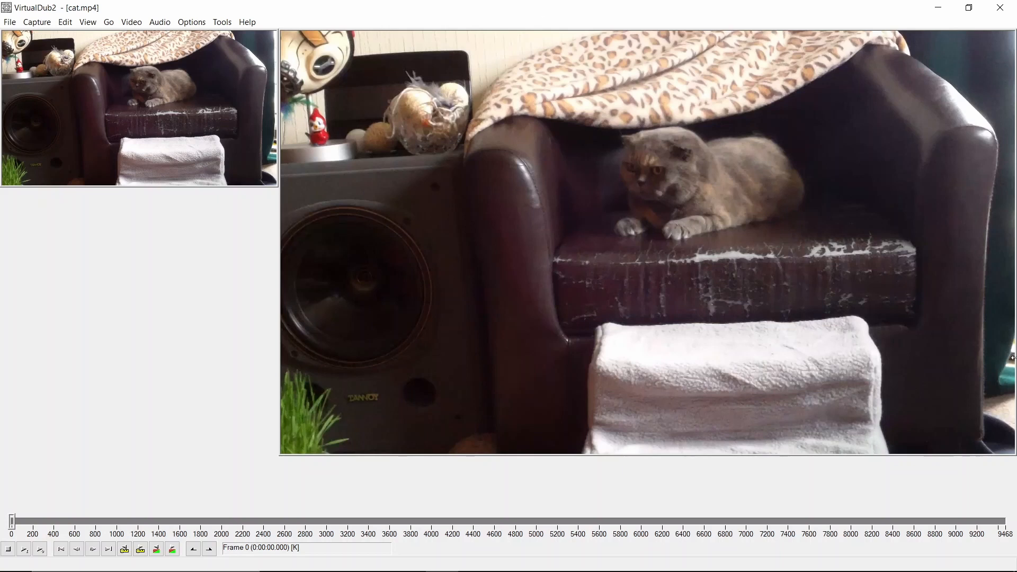
pyautogui.moveTo(1014, 456); pyautogui.dragTo(848, 364)
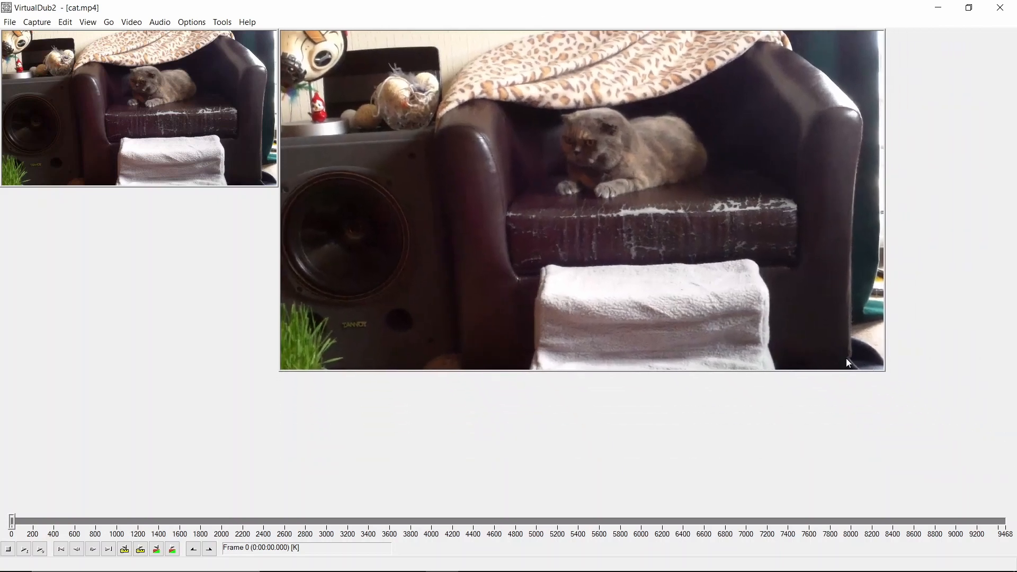
pyautogui.moveTo(274, 183); pyautogui.dragTo(365, 234)
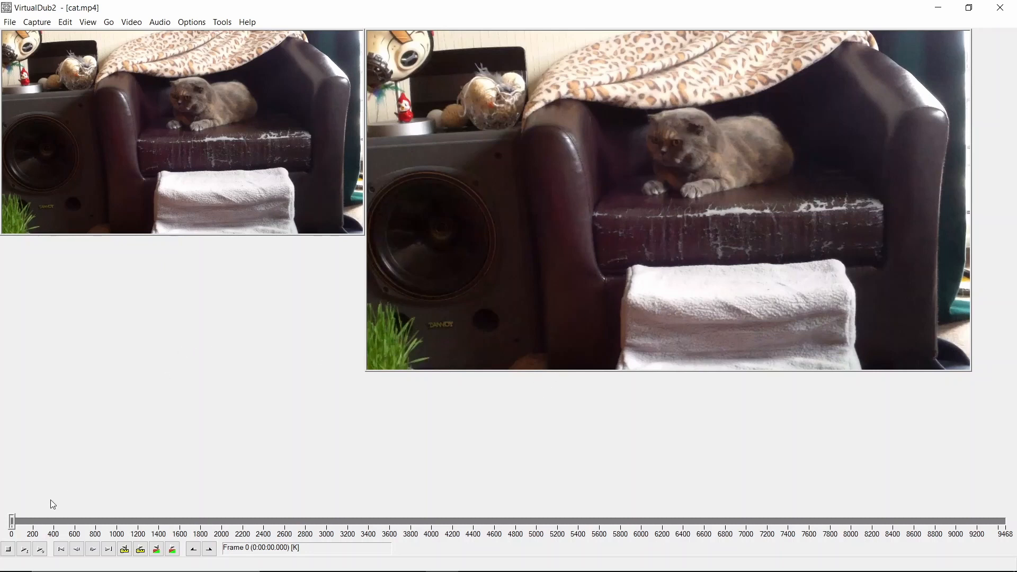
# Mark the opening section from frame 0 to frame 2863 and delete it from the video.
pyautogui.moveTo(13, 518)
pyautogui.mouseDown()
pyautogui.moveTo(894, 508)
pyautogui.moveTo(271, 495)
pyautogui.moveTo(8, 523)
pyautogui.mouseUp()
pyautogui.click(194, 555)
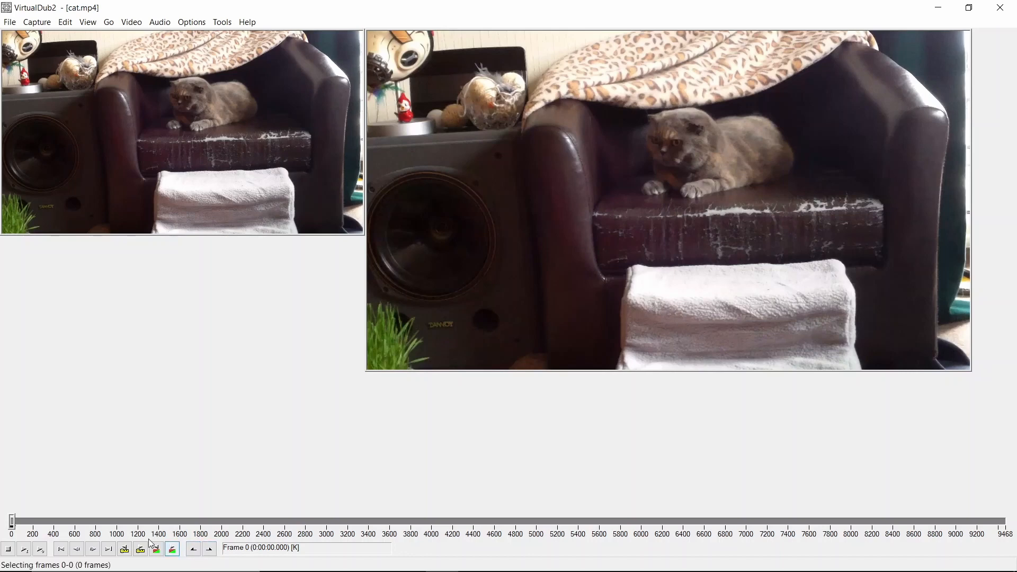
pyautogui.moveTo(12, 521)
pyautogui.mouseDown()
pyautogui.moveTo(204, 538)
pyautogui.moveTo(429, 536)
pyautogui.moveTo(302, 536)
pyautogui.moveTo(313, 535)
pyautogui.mouseUp()
pyautogui.click(212, 553)
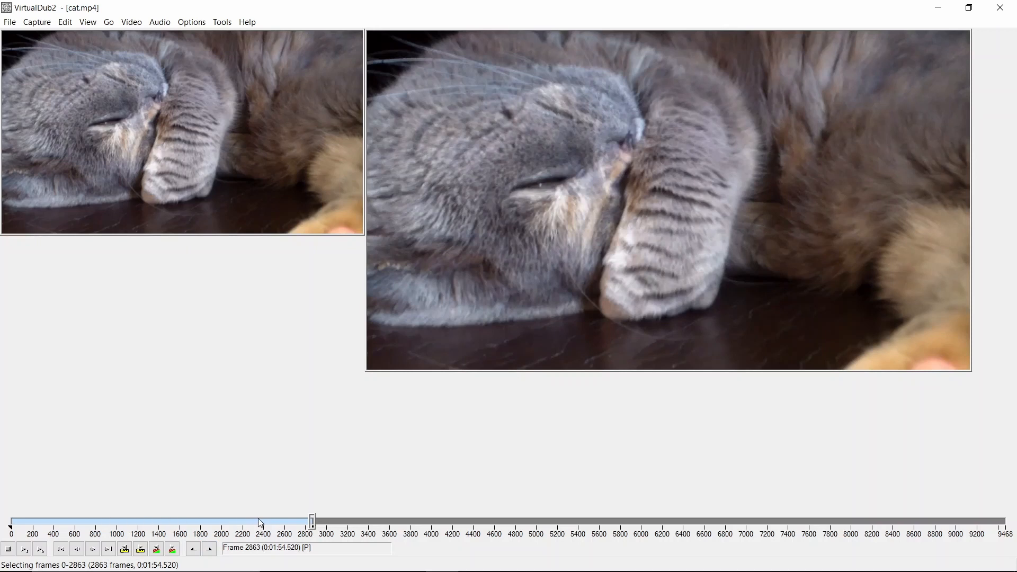
pyautogui.press('Delete')
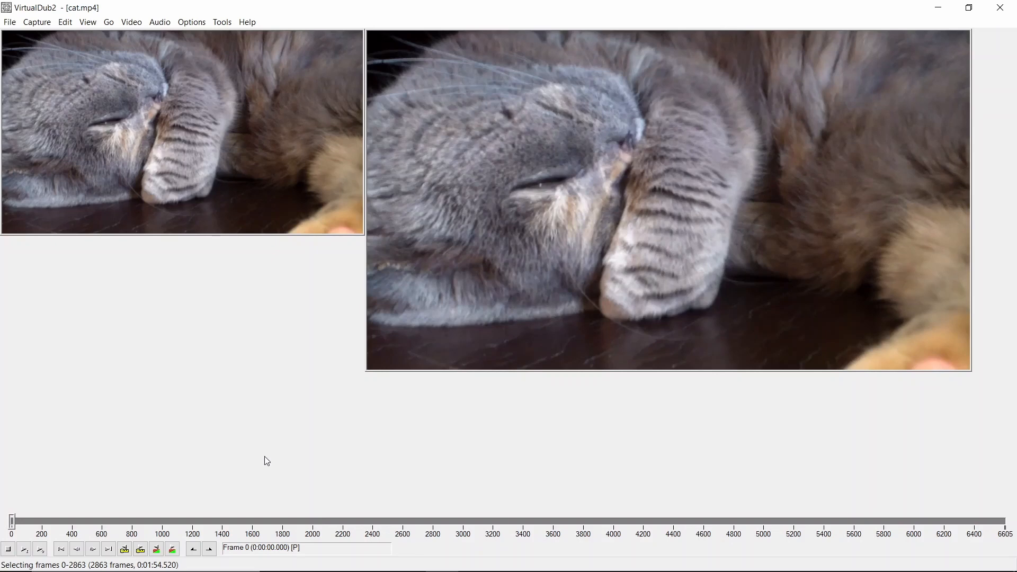
# Select the section from frame 1476 to frame 3040 and cut it out of the video.
pyautogui.moveTo(12, 522); pyautogui.dragTo(233, 535)
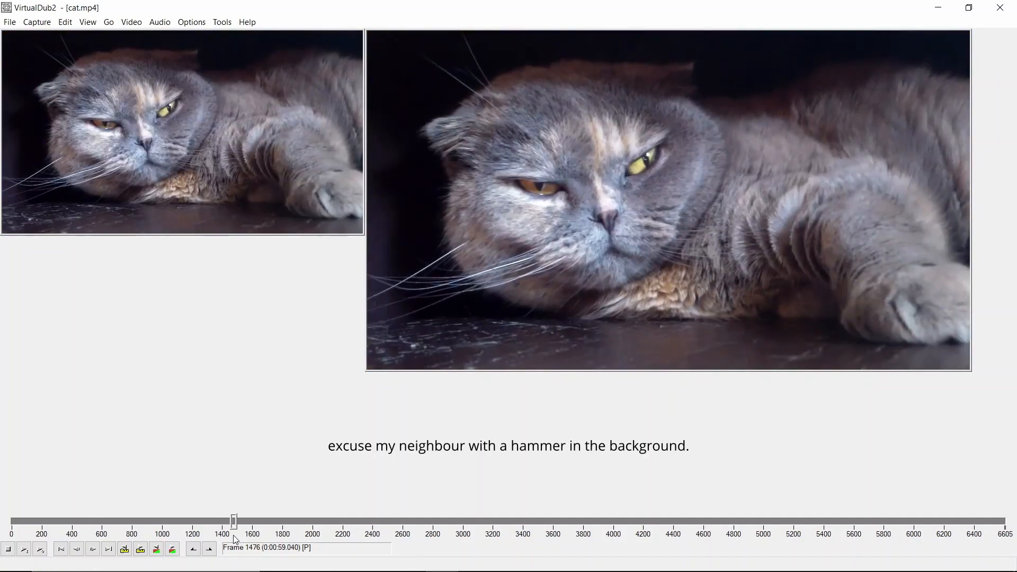
pyautogui.click(193, 551)
pyautogui.moveTo(237, 526); pyautogui.dragTo(469, 524)
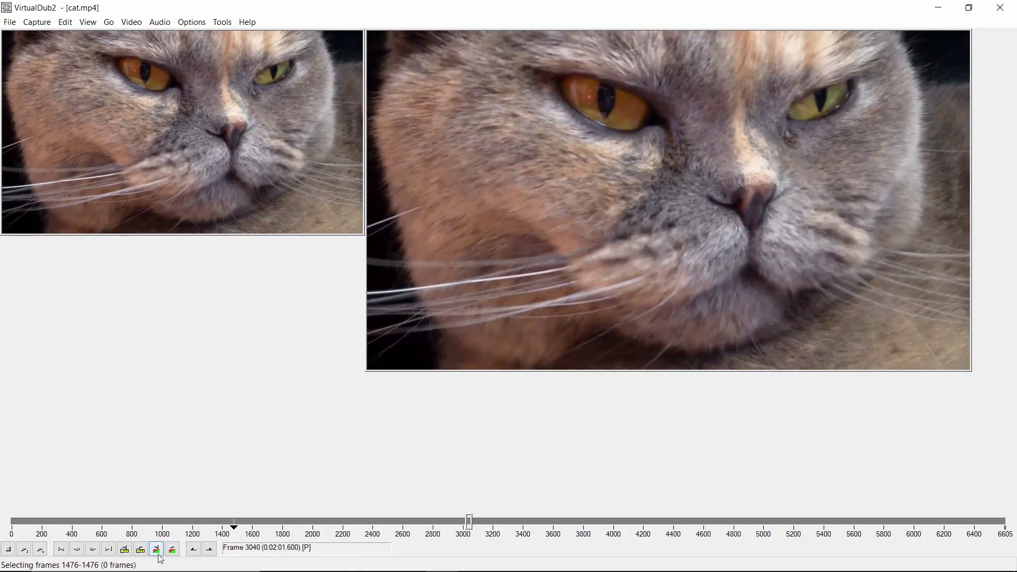
pyautogui.click(210, 550)
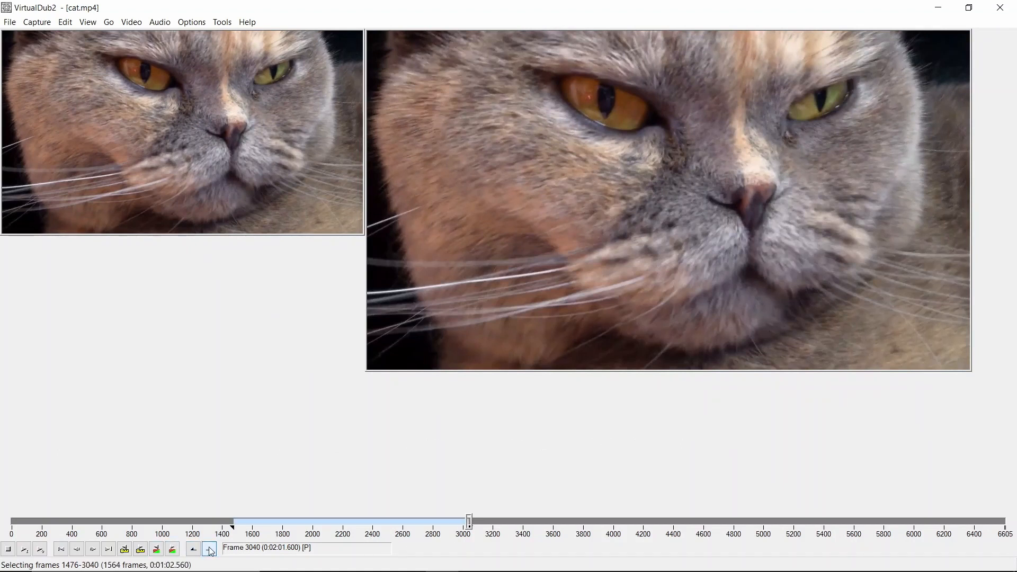
pyautogui.press('Delete')
# Select frames 2406 to 3425 and remove them from the video.
pyautogui.moveTo(305, 524); pyautogui.dragTo(488, 547)
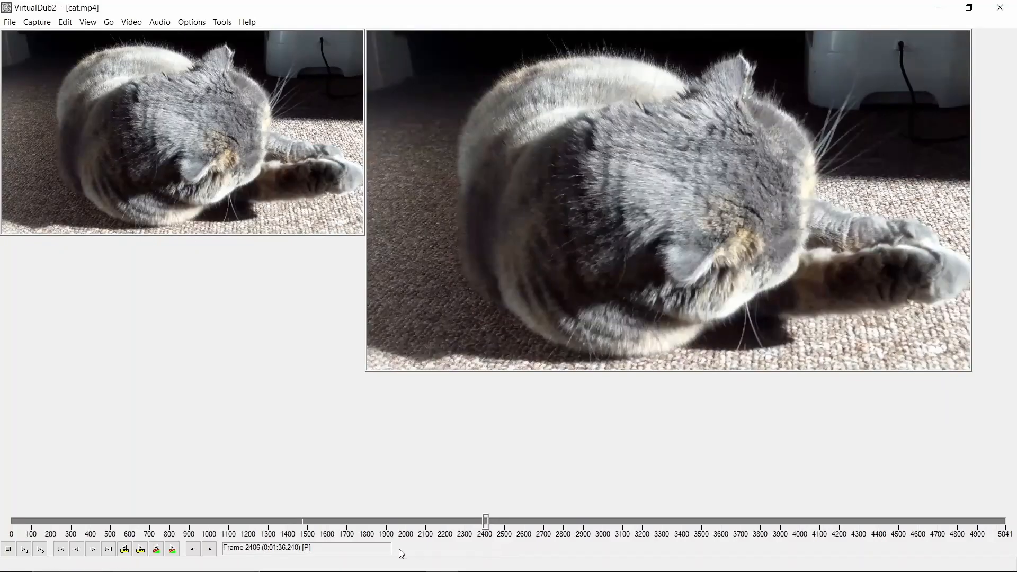
pyautogui.click(194, 550)
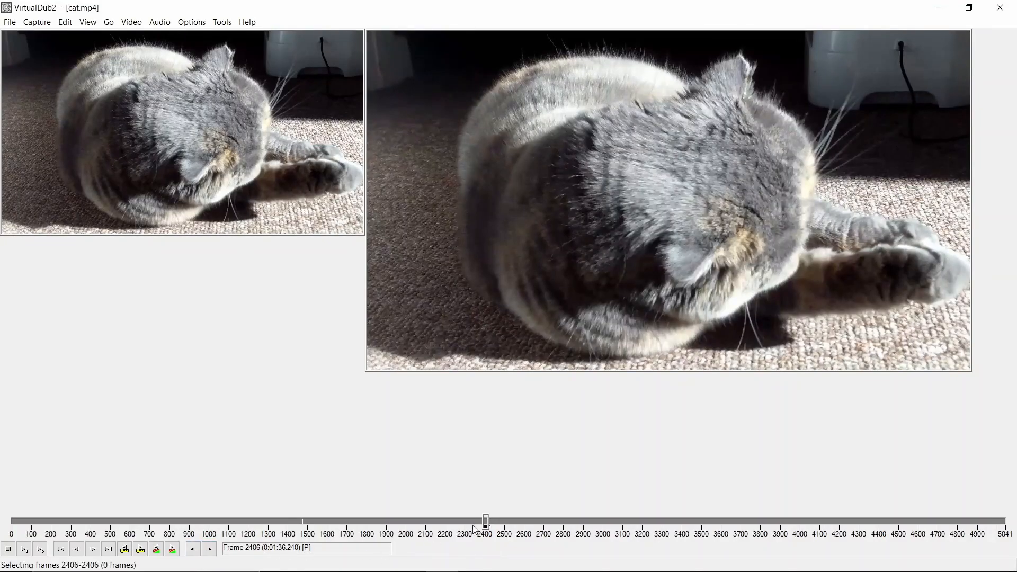
pyautogui.moveTo(488, 525); pyautogui.dragTo(678, 548)
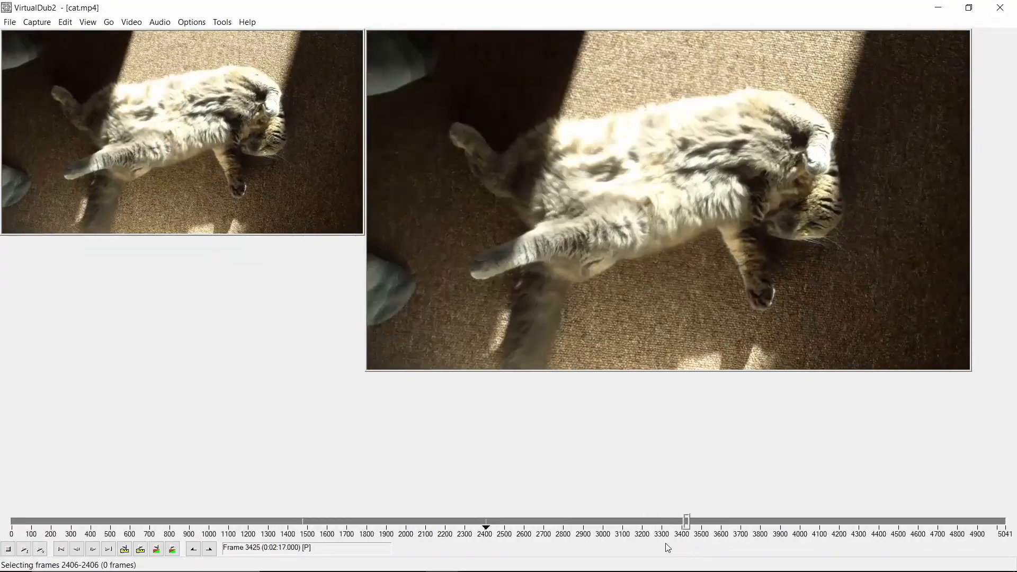
pyautogui.click(210, 550)
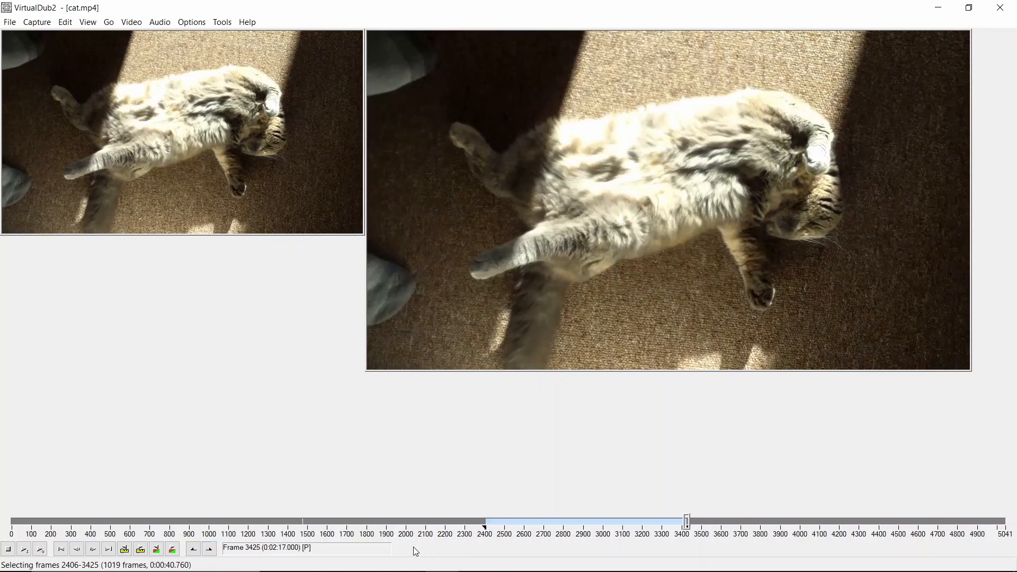
pyautogui.press('Delete')
# Trim the end of the video by deleting everything from frame 2786 to the last frame, 4022.
pyautogui.moveTo(607, 523); pyautogui.dragTo(702, 527)
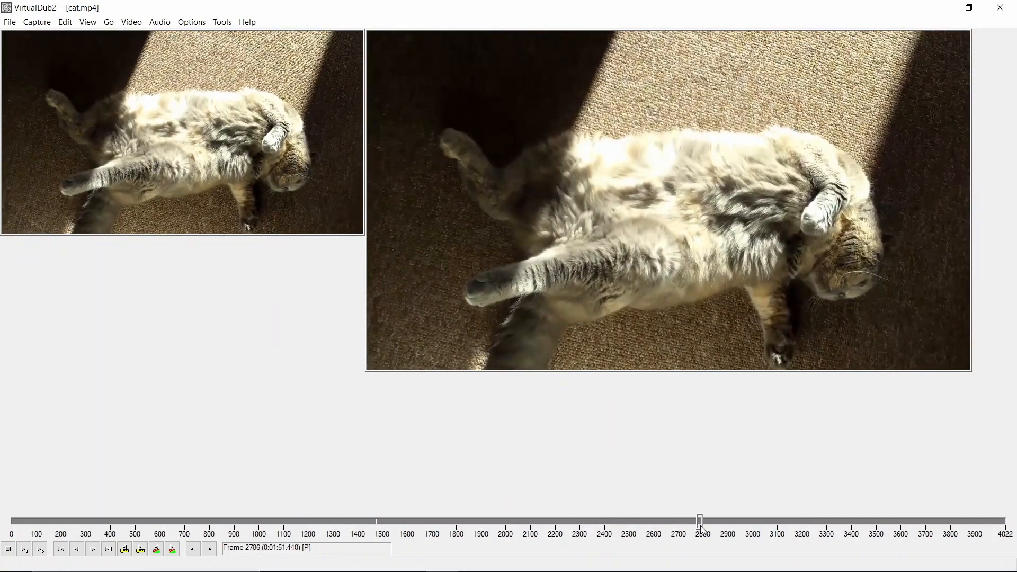
pyautogui.click(193, 549)
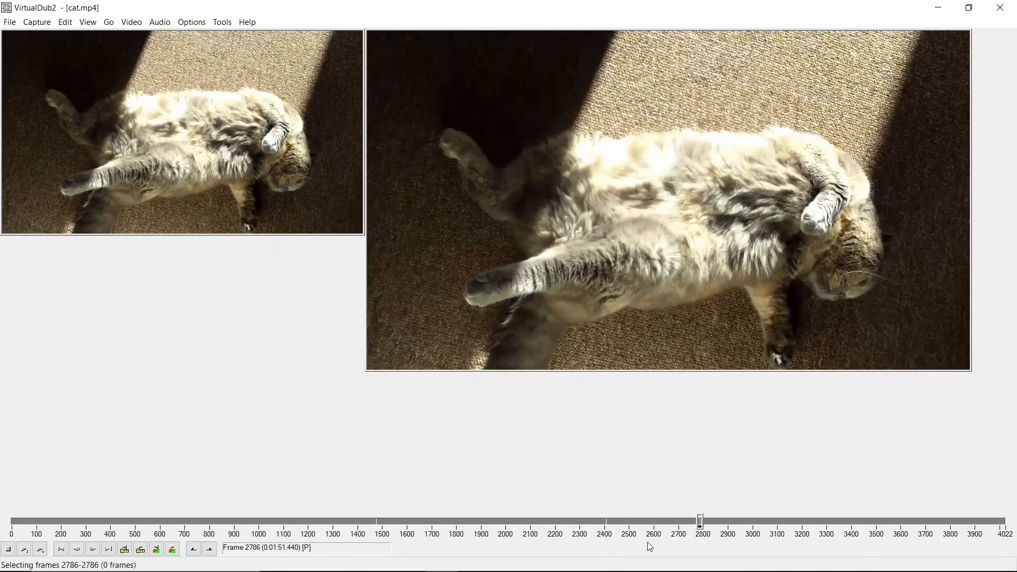
pyautogui.moveTo(701, 525); pyautogui.dragTo(1006, 522)
pyautogui.click(210, 550)
pyautogui.press('Delete')
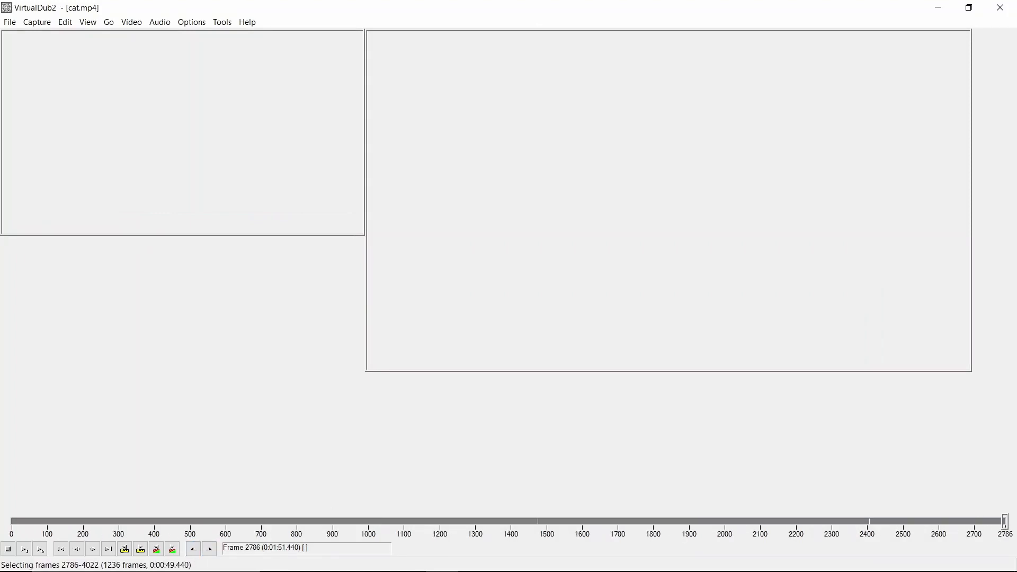
# Return to frame 0 and add the DrawText filter to the video.
pyautogui.click(16, 522)
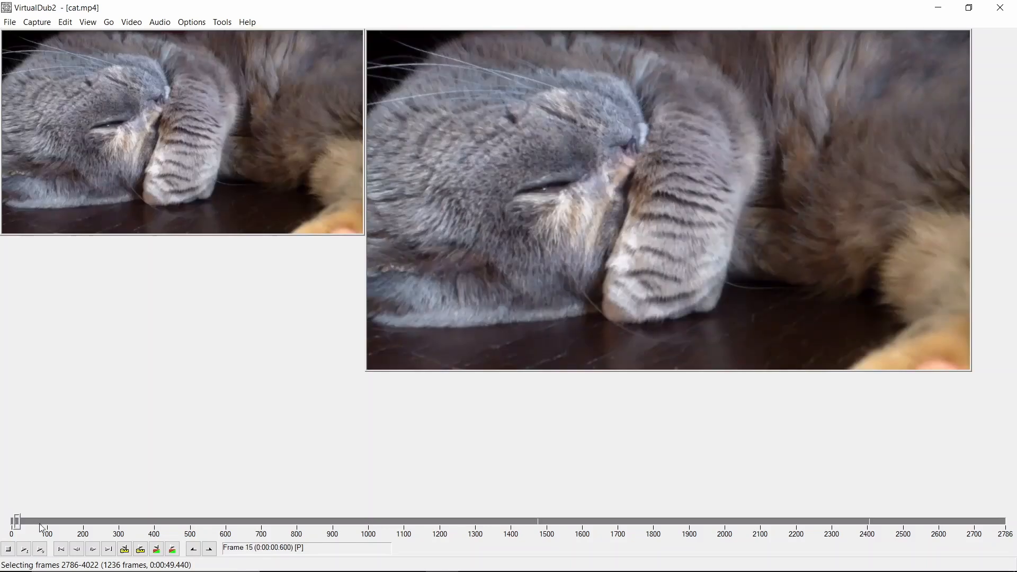
pyautogui.moveTo(17, 521)
pyautogui.mouseDown()
pyautogui.moveTo(331, 527)
pyautogui.moveTo(472, 542)
pyautogui.moveTo(942, 538)
pyautogui.moveTo(985, 525)
pyautogui.moveTo(11, 524)
pyautogui.mouseUp()
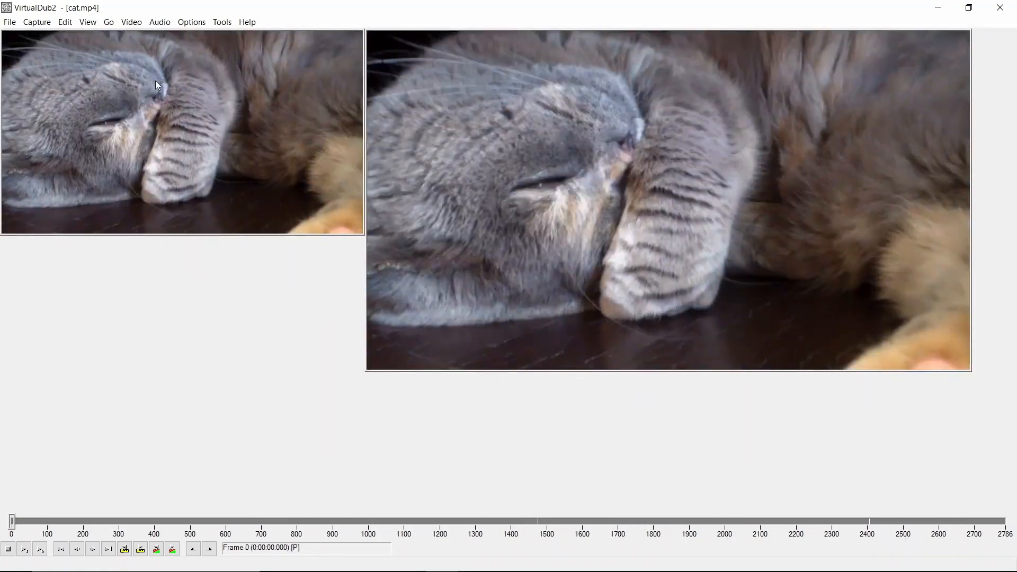
pyautogui.click(132, 23)
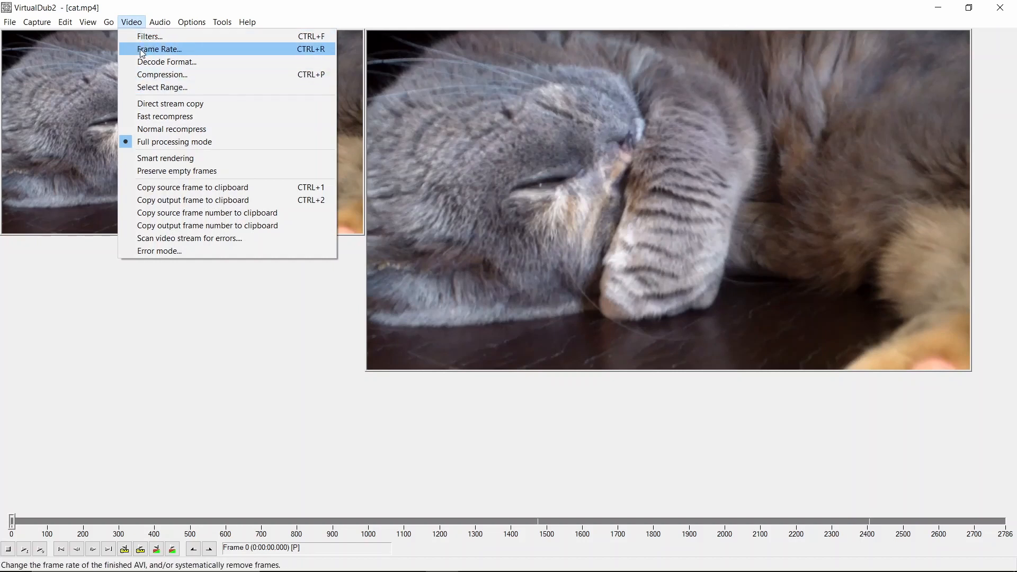
pyautogui.click(144, 37)
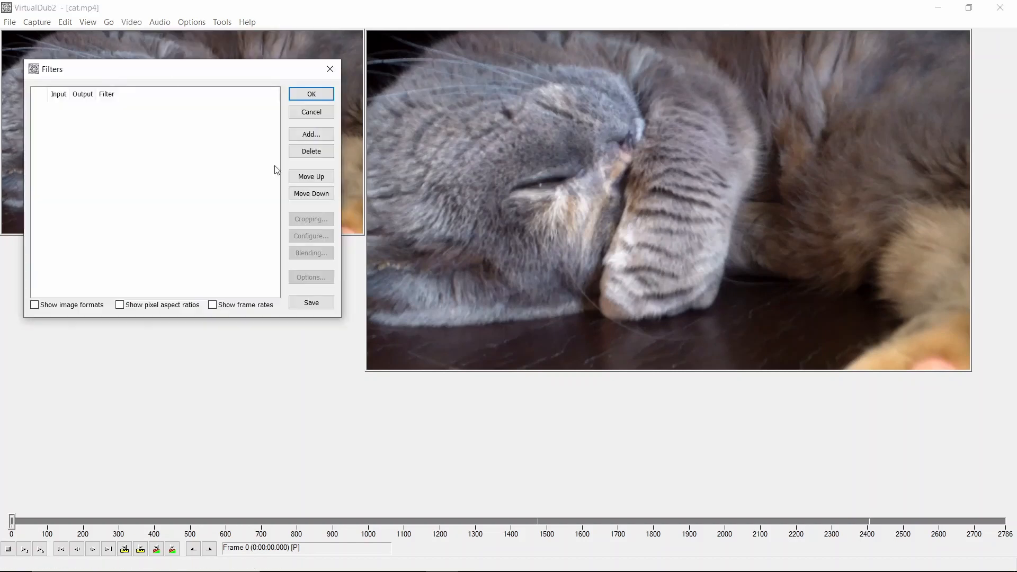
pyautogui.click(311, 134)
pyautogui.scroll(-3, 551, 270)
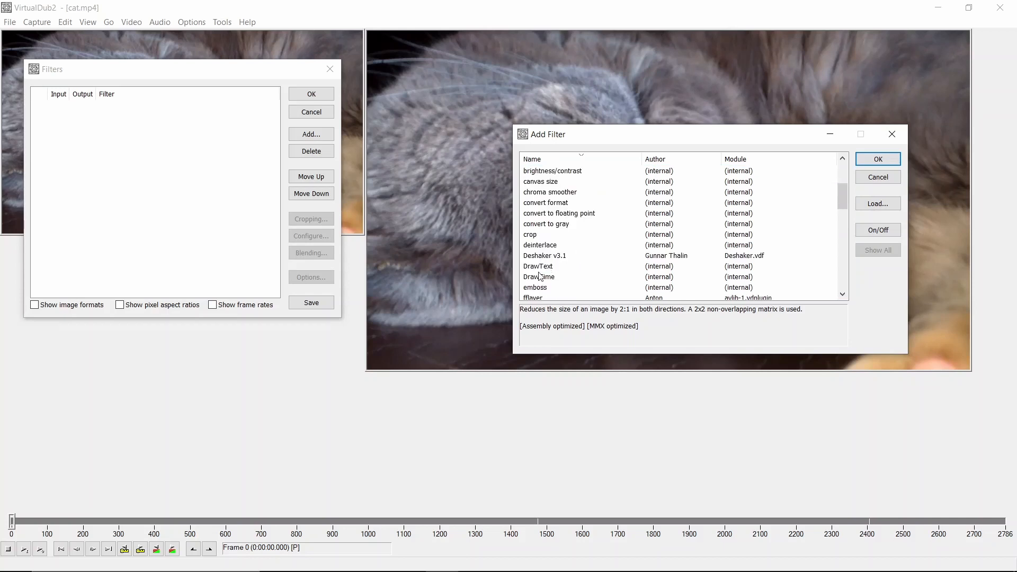
pyautogui.doubleClick(542, 267)
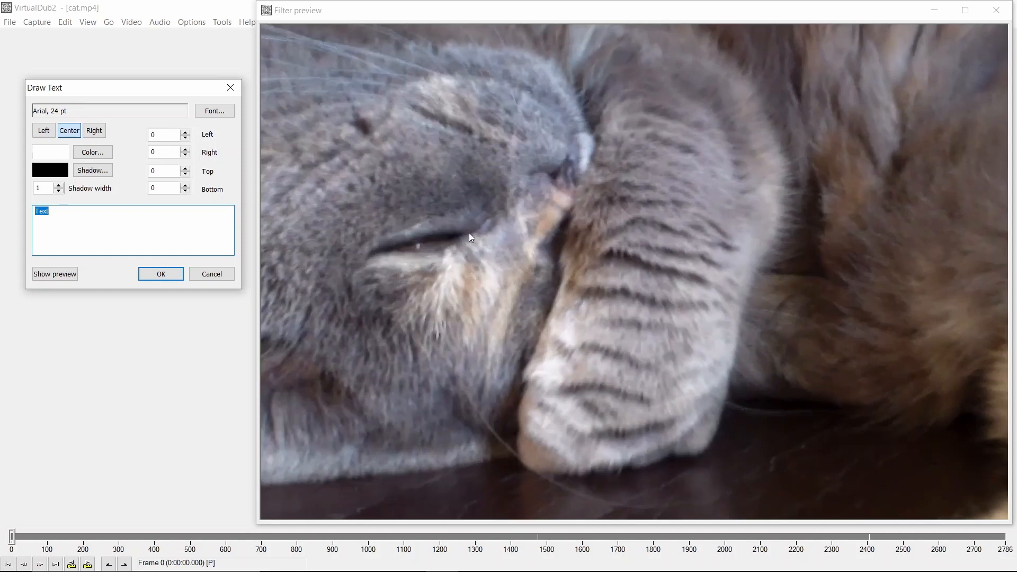
# Replace the caption text with "That's not my cat" and lower it in the preview to a top margin of about 712.
pyautogui.moveTo(101, 88); pyautogui.dragTo(88, 73)
pyautogui.moveTo(50, 200); pyautogui.dragTo(11, 198)
pyautogui.write('T')
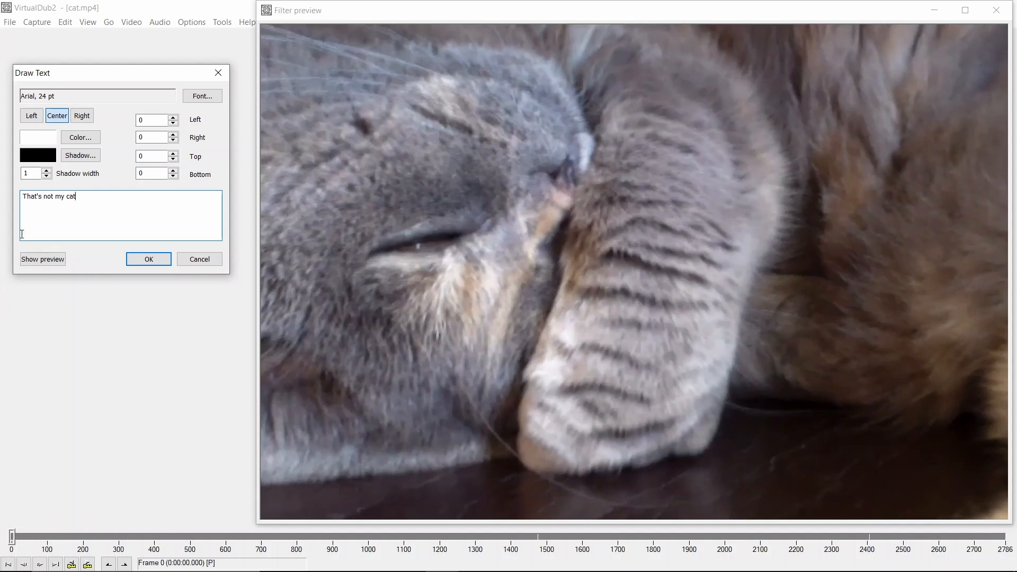
pyautogui.moveTo(601, 25)
pyautogui.mouseDown()
pyautogui.moveTo(596, 312)
pyautogui.moveTo(577, 363)
pyautogui.mouseUp()
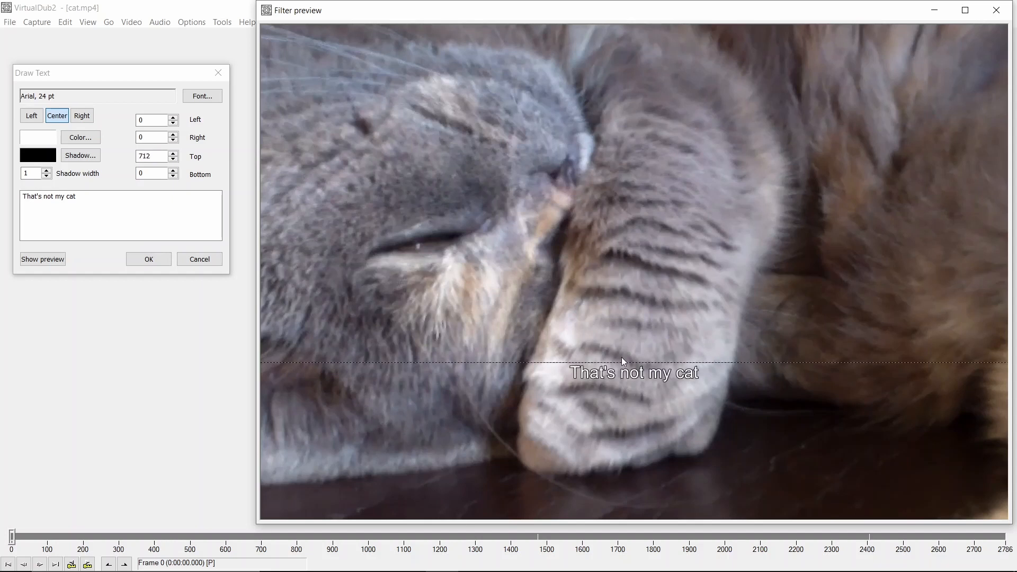
# Set the caption font to ConcursoItalian BTN, bold, size 26.
pyautogui.click(200, 96)
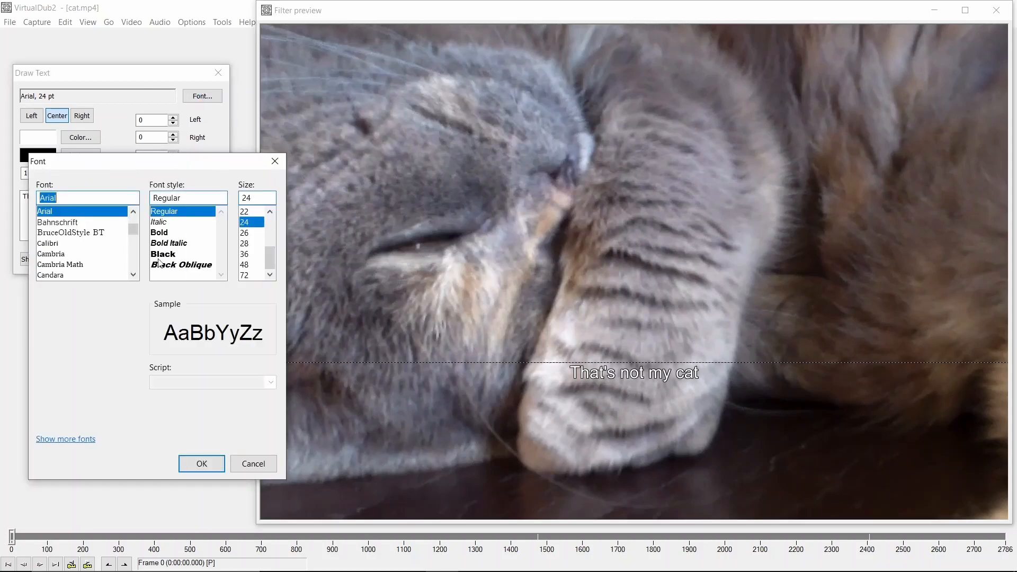
pyautogui.scroll(-1, 66, 246)
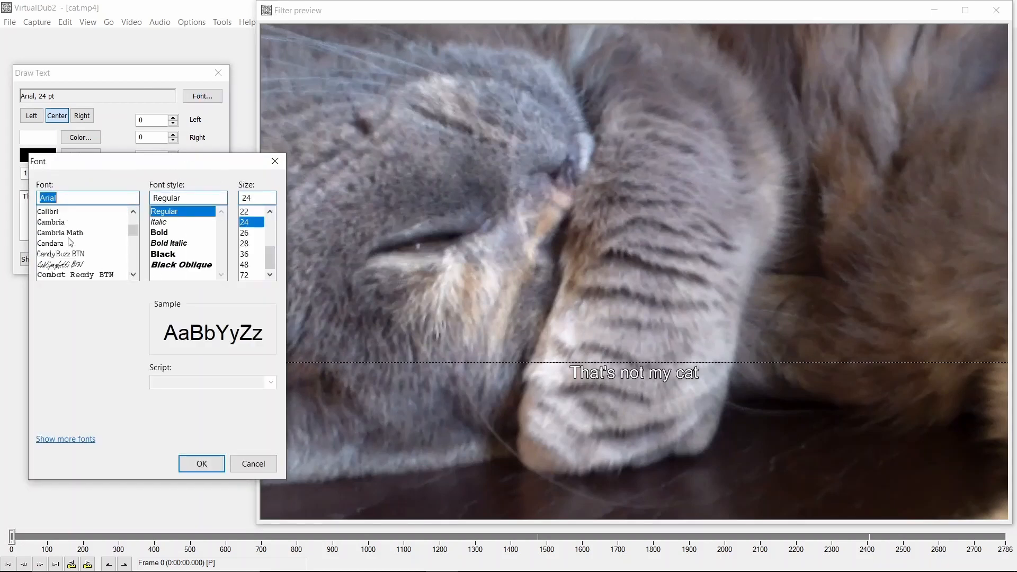
pyautogui.scroll(-1, 68, 247)
pyautogui.click(71, 264)
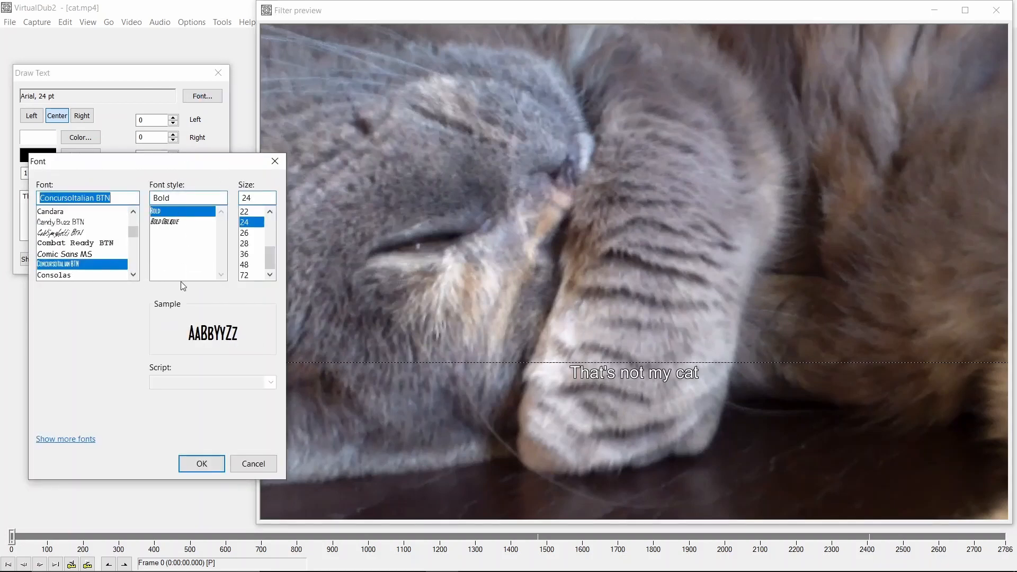
pyautogui.click(248, 234)
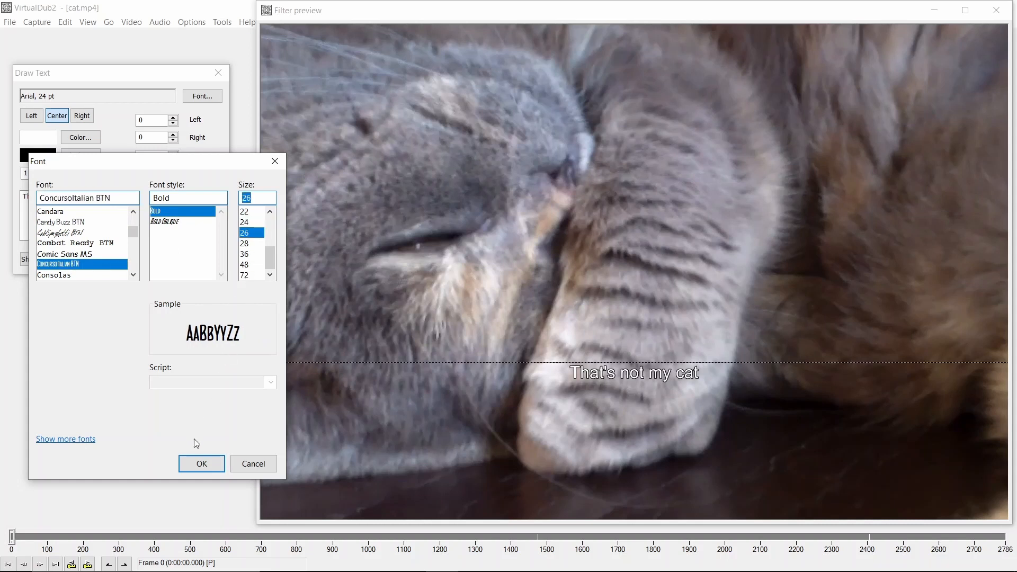
pyautogui.click(210, 464)
# Reposition the caption with a right margin of about 1192 and a top margin of about 781, and apply the filter.
pyautogui.moveTo(585, 371); pyautogui.dragTo(563, 459)
pyautogui.moveTo(1008, 391); pyautogui.dragTo(511, 411)
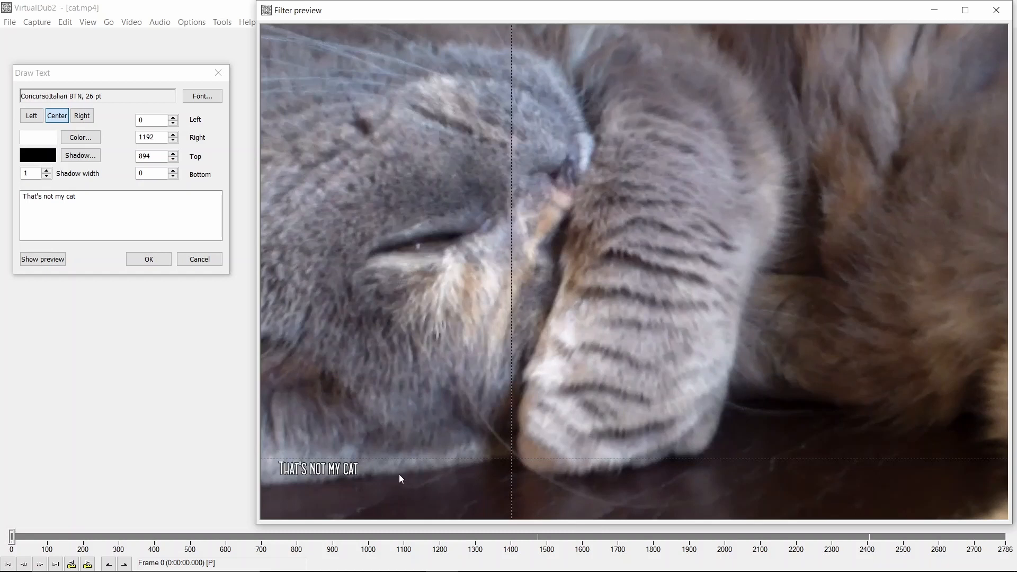
pyautogui.moveTo(404, 458); pyautogui.dragTo(402, 399)
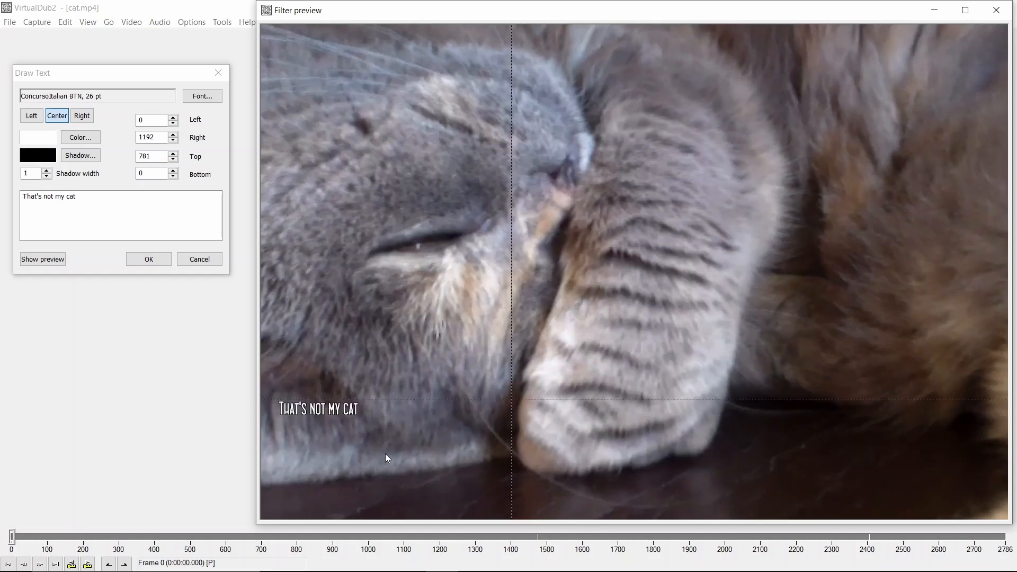
pyautogui.click(149, 259)
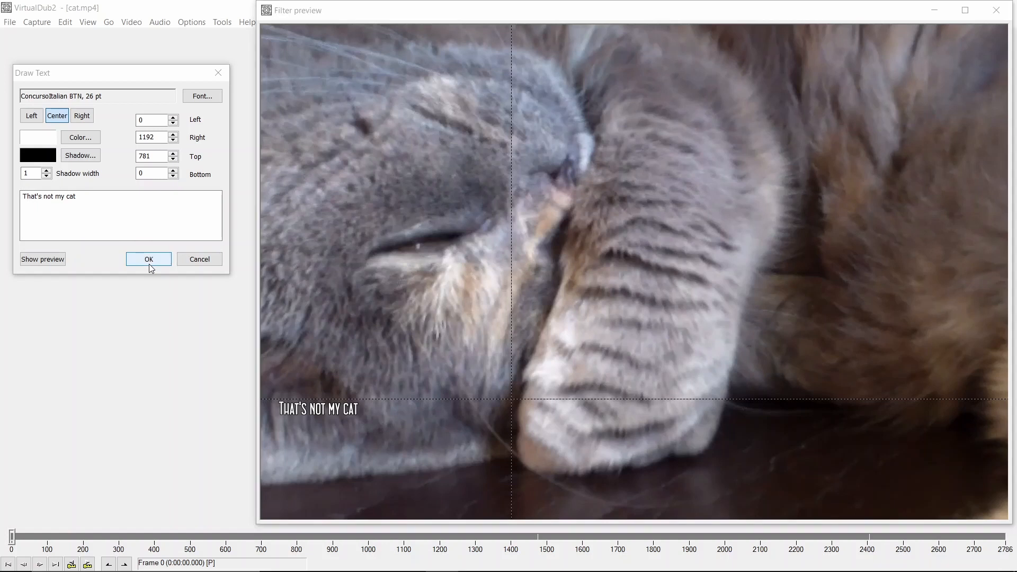
pyautogui.click(312, 95)
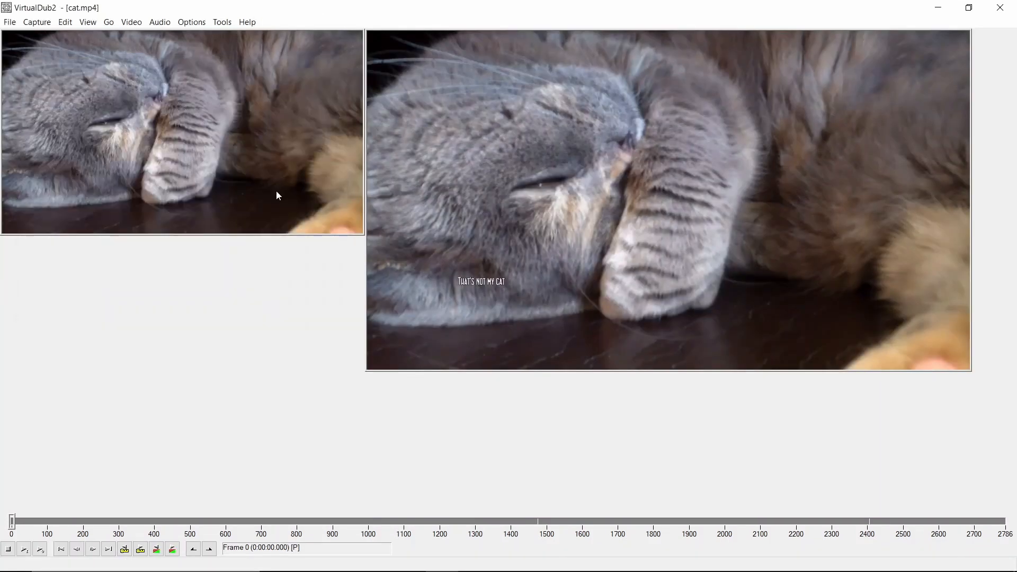
# Check the caption at frame 153 and review the DrawText filter's settings.
pyautogui.moveTo(15, 523); pyautogui.dragTo(89, 470)
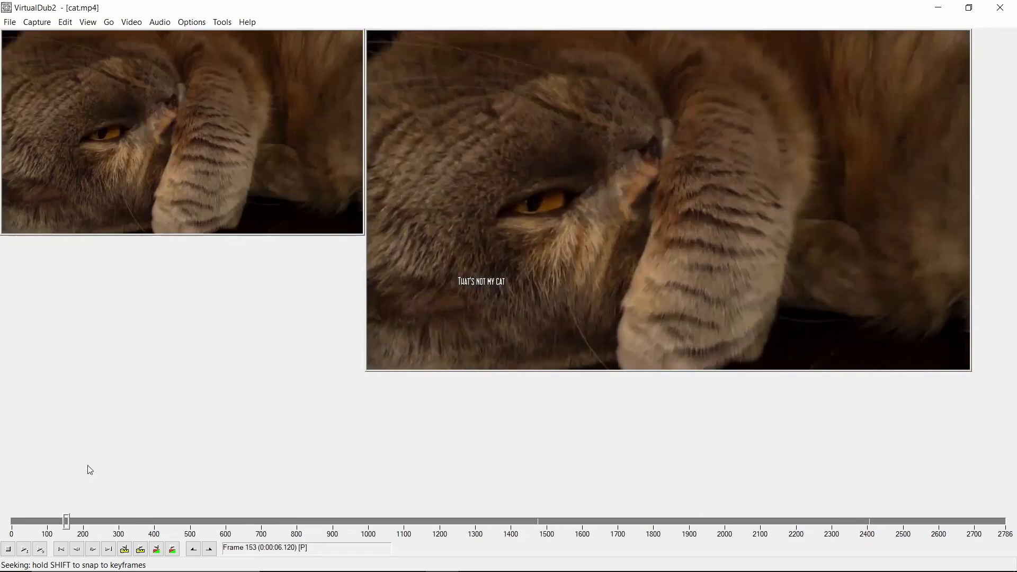
pyautogui.click(132, 25)
pyautogui.click(139, 35)
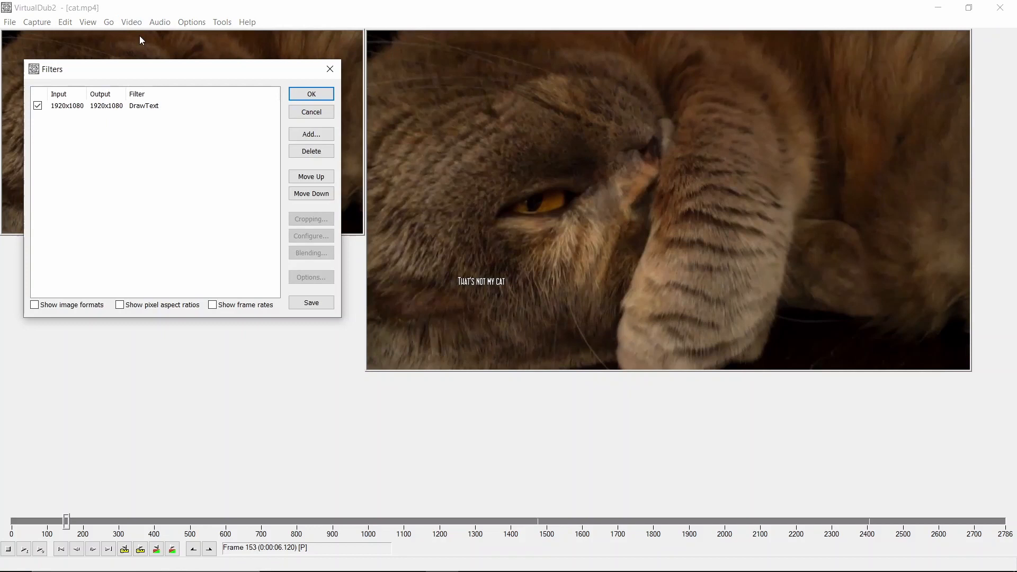
pyautogui.doubleClick(84, 106)
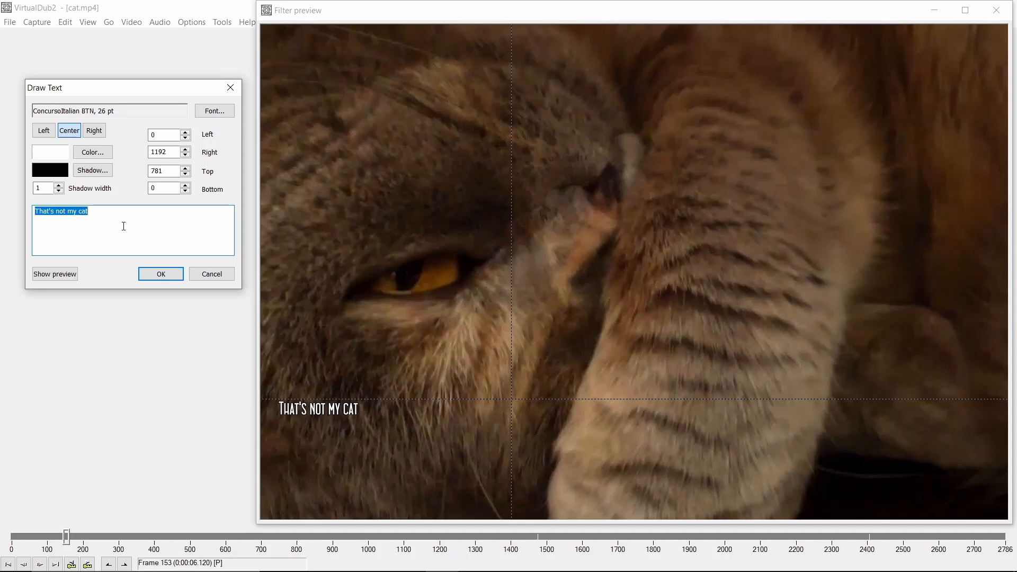
pyautogui.click(151, 275)
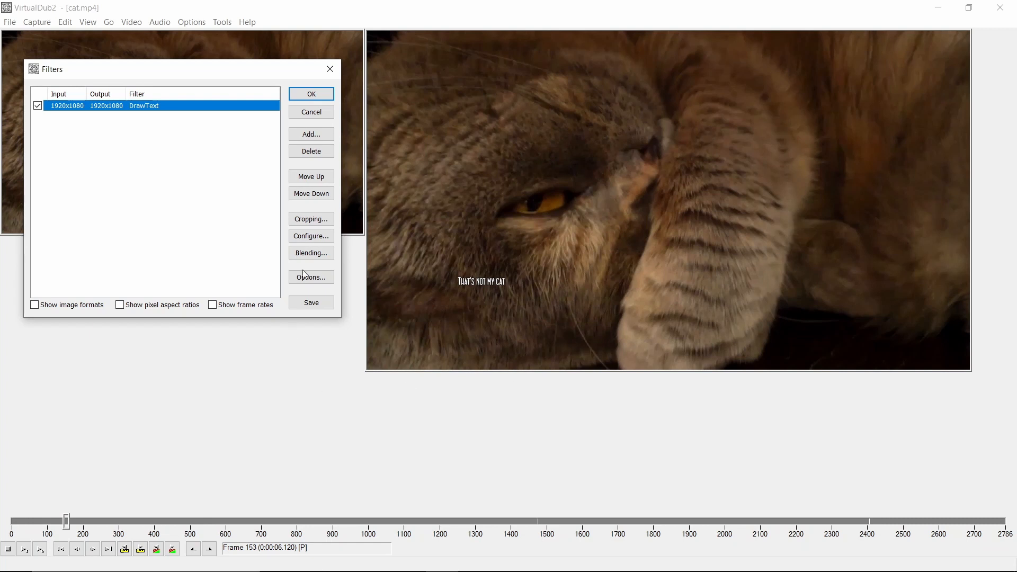
pyautogui.click(311, 94)
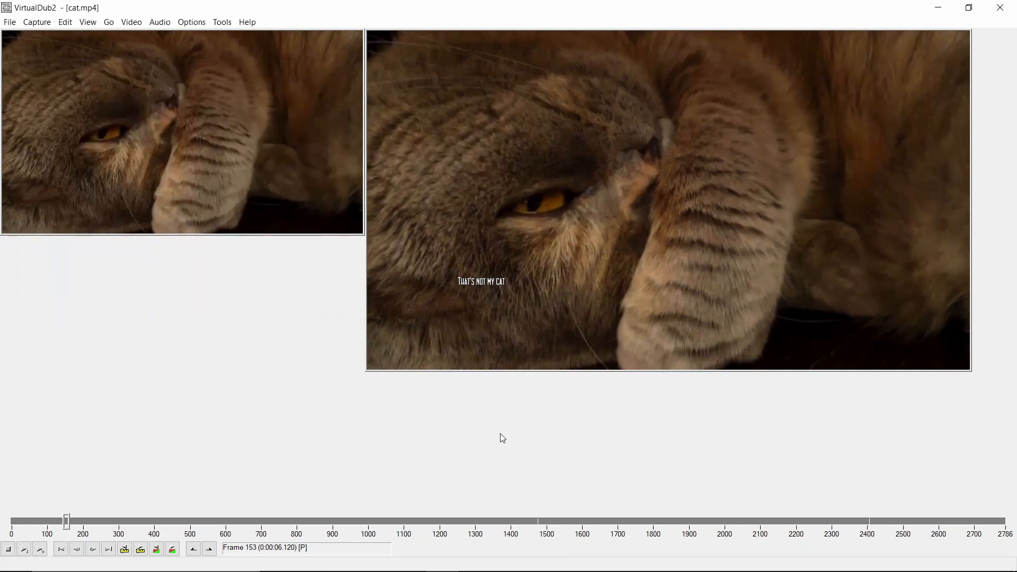
# Select the x264vfw - H.264/MPEG-4 AVC codec for video compression.
pyautogui.click(132, 22)
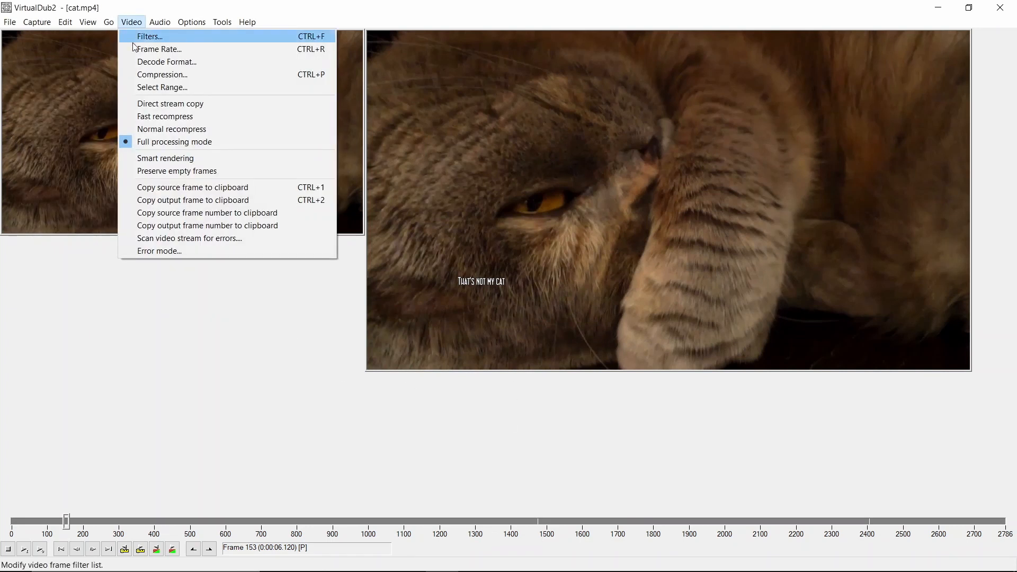
pyautogui.click(153, 75)
pyautogui.scroll(-1, 106, 233)
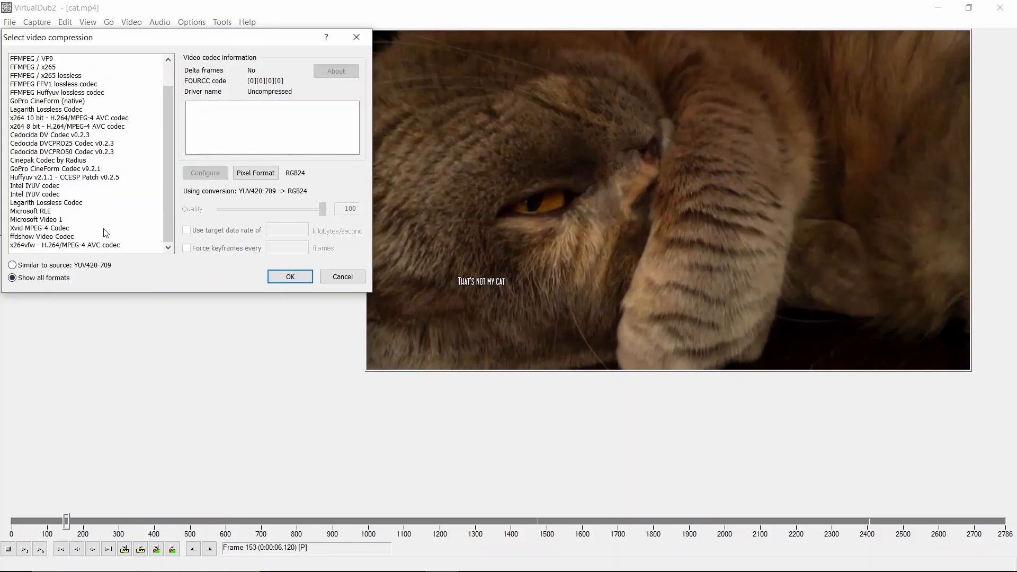
pyautogui.click(62, 247)
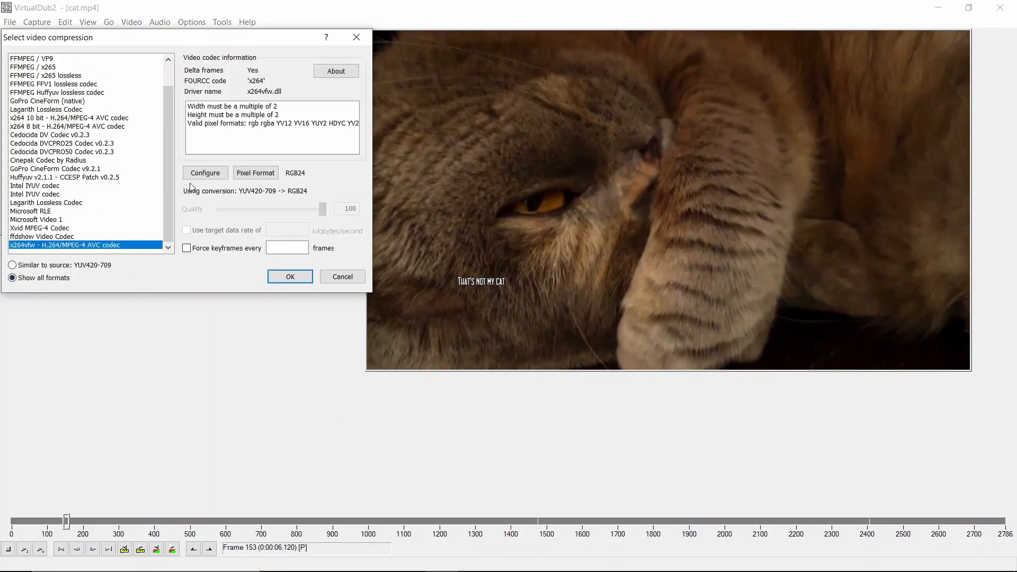
# Look up the video data rate and total bitrate of cat.mp4 on the Desktop using File Explorer.
pyautogui.moveTo(148, 567)
pyautogui.click(277, 558)
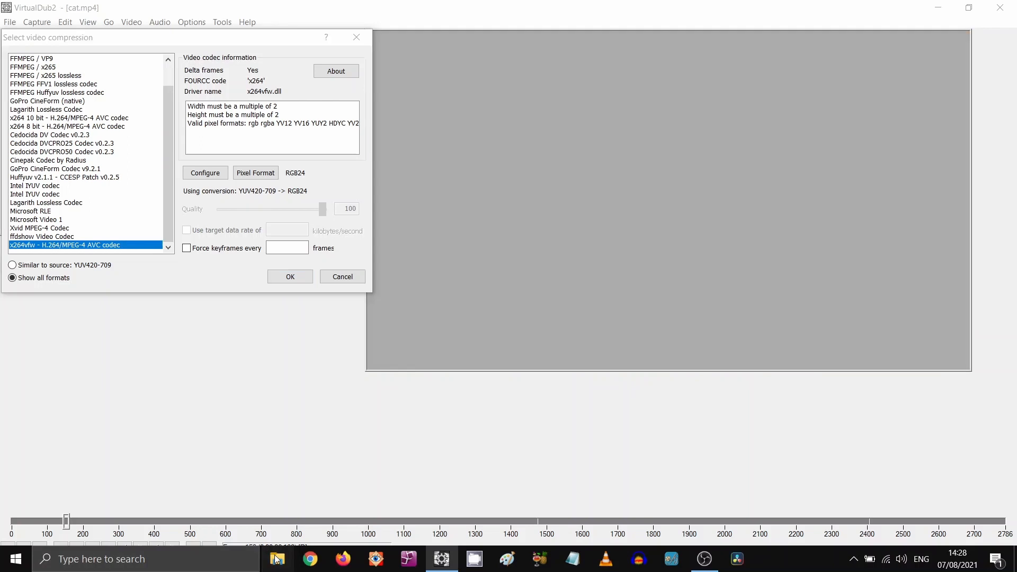
pyautogui.click(184, 265)
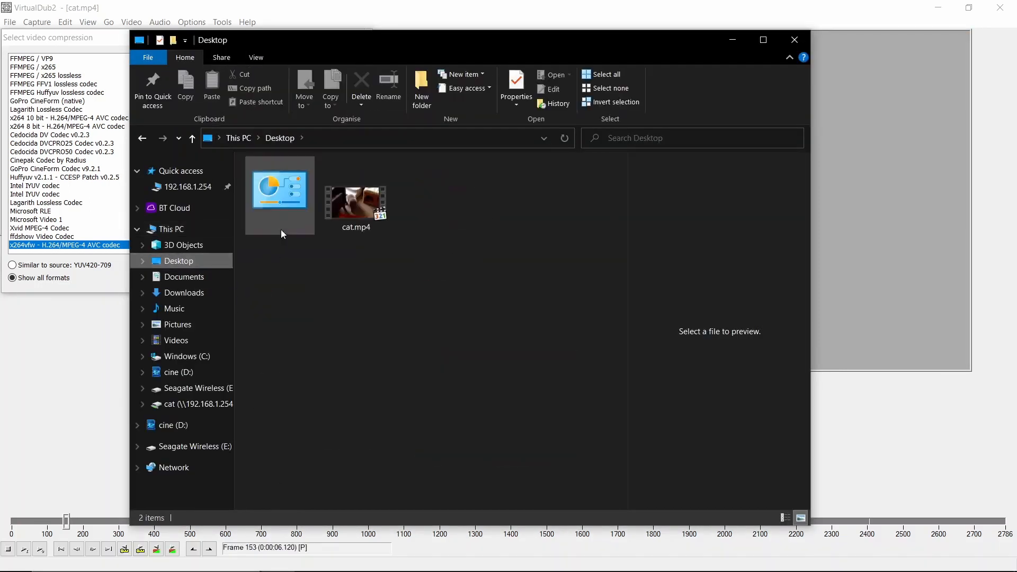
pyautogui.click(362, 207)
pyautogui.rightClick(363, 206)
pyautogui.click(391, 479)
pyautogui.click(458, 239)
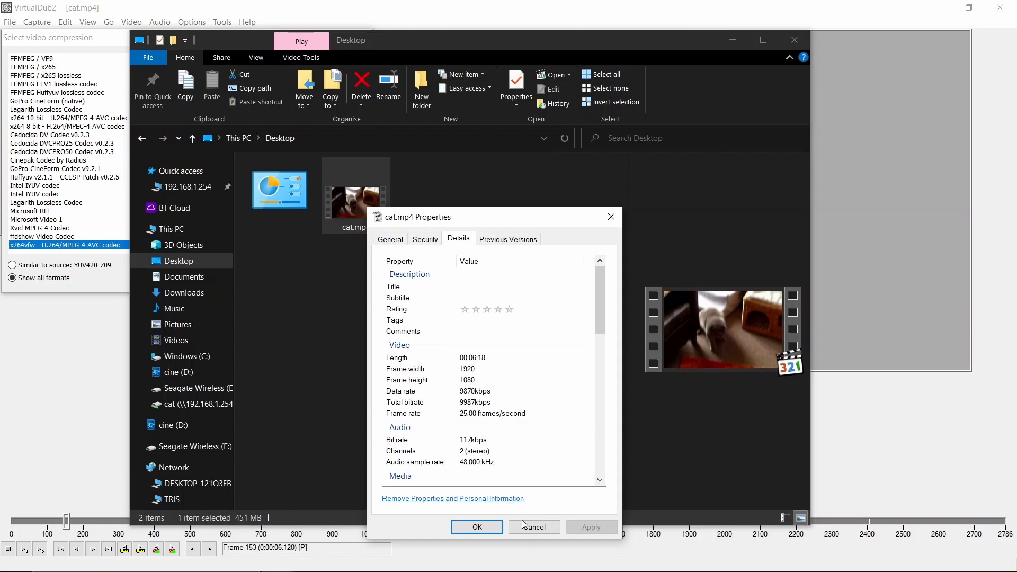
pyautogui.click(556, 527)
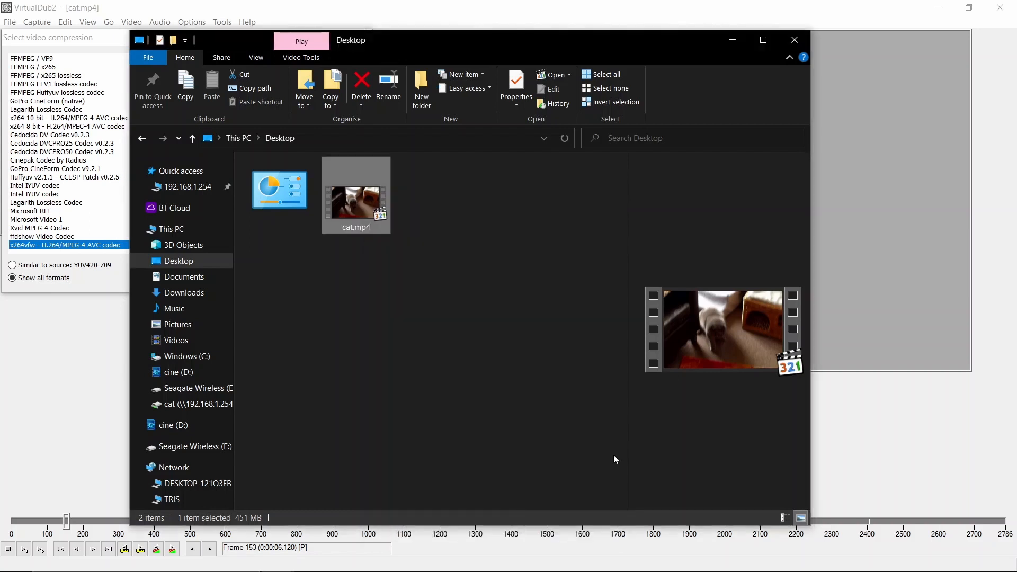
pyautogui.click(794, 39)
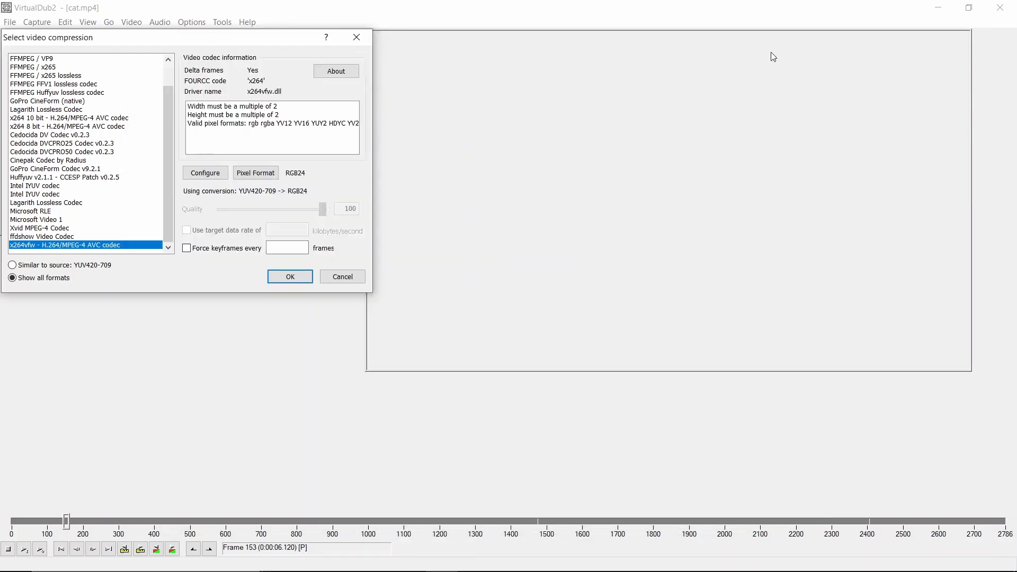
# Set the x264vfw codec's average bitrate to about 9900 kbit/s.
pyautogui.click(205, 174)
pyautogui.click(449, 248)
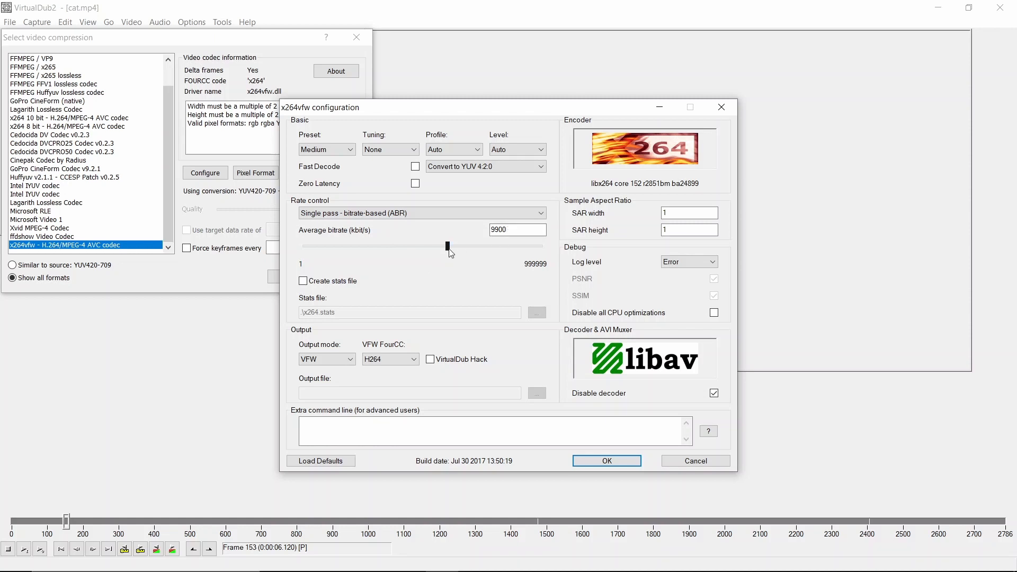
pyautogui.moveTo(449, 246); pyautogui.dragTo(449, 246)
pyautogui.click(603, 461)
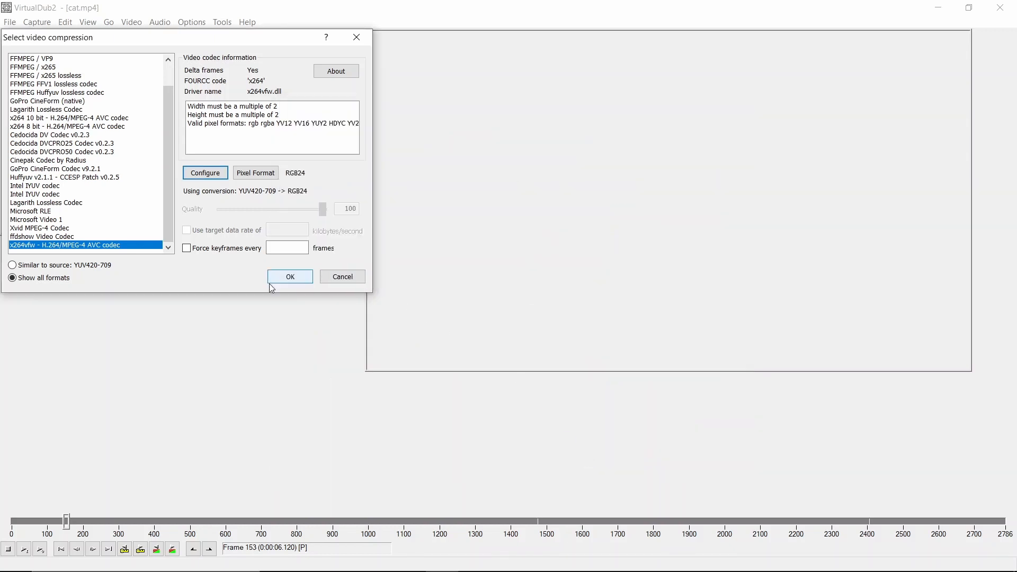
pyautogui.click(286, 280)
# Lower the x264vfw codec's average bitrate and apply the video compression settings.
pyautogui.click(208, 176)
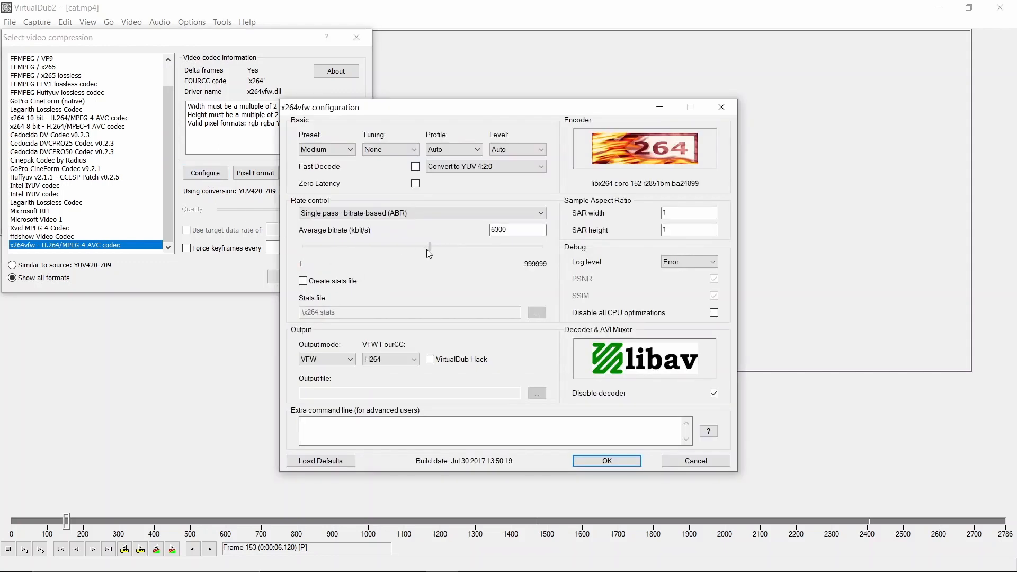
pyautogui.moveTo(421, 249); pyautogui.dragTo(420, 250)
pyautogui.click(587, 464)
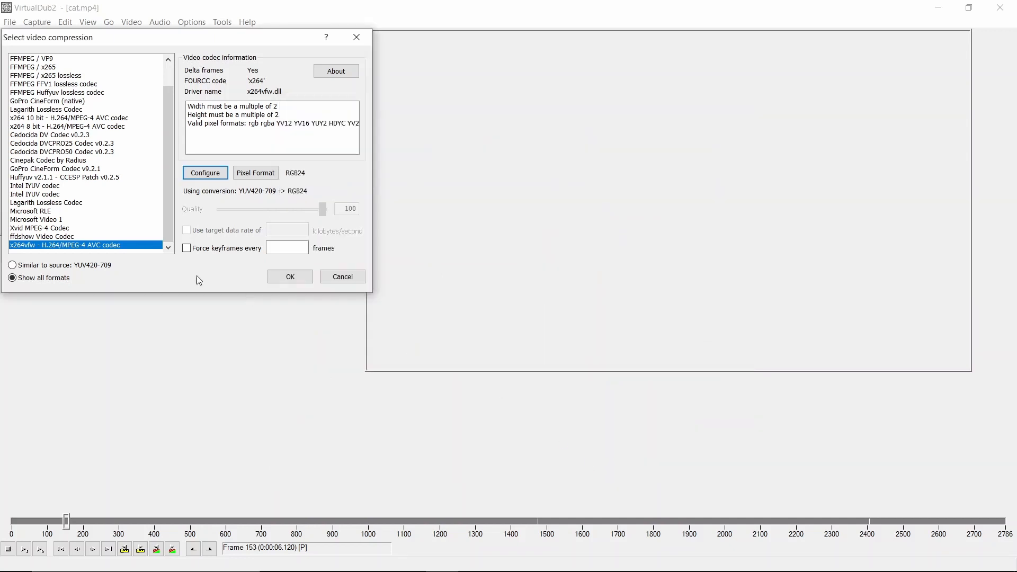
pyautogui.click(290, 277)
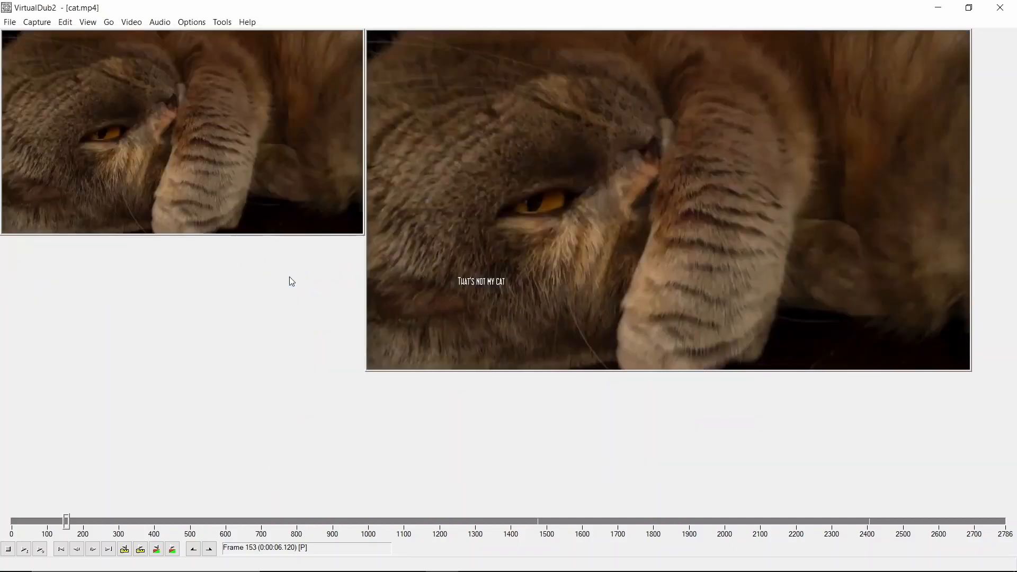
# Save the edited video to the Desktop as cat-500.mov in the QuickTime / MOV format.
pyautogui.click(10, 22)
pyautogui.click(53, 158)
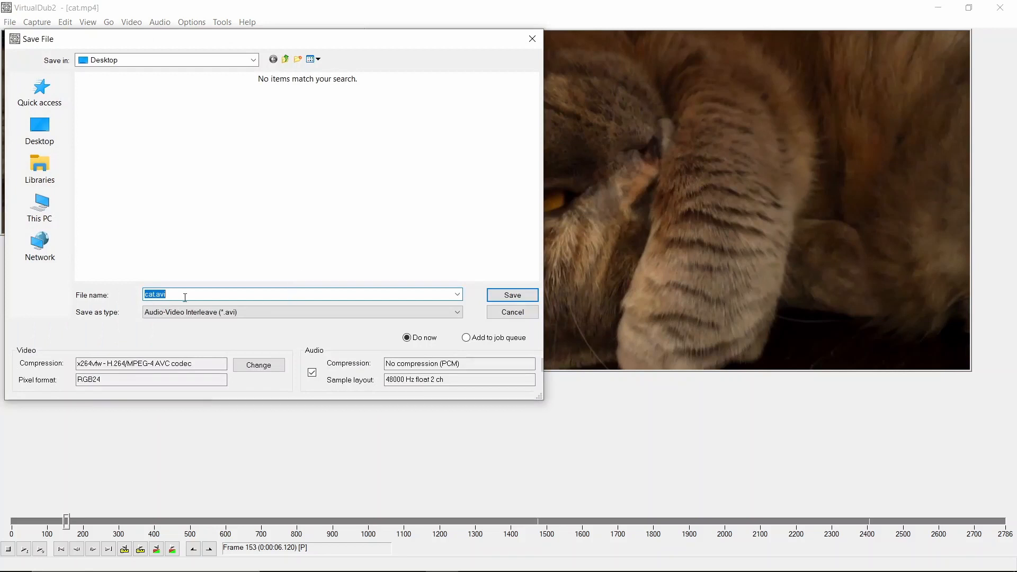
pyautogui.click(189, 317)
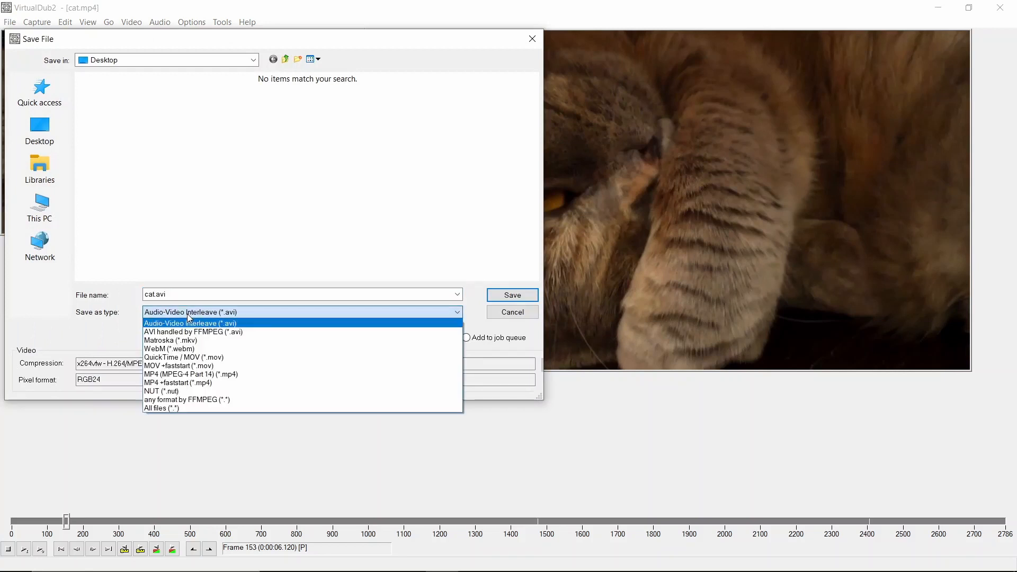
pyautogui.click(184, 358)
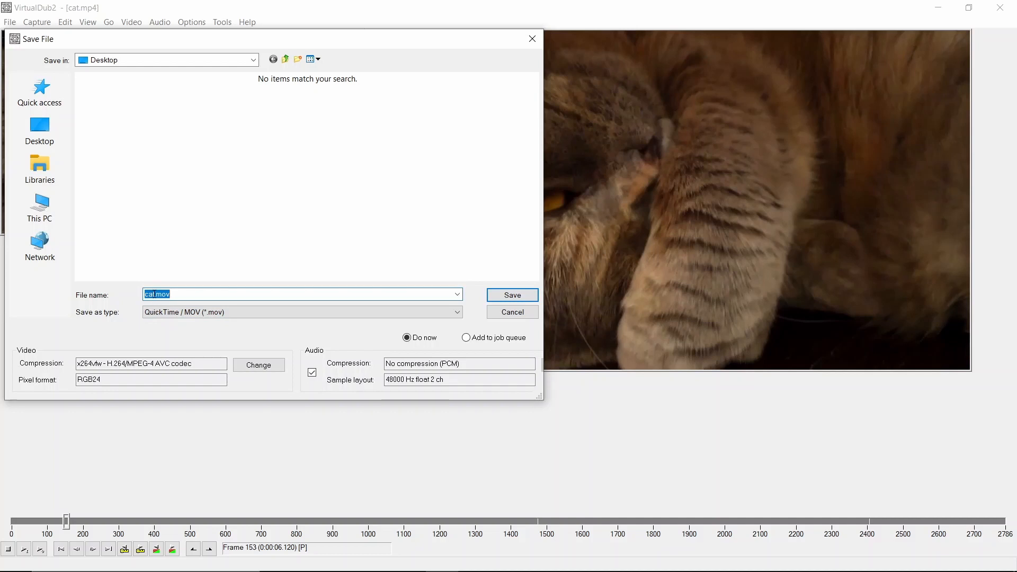
pyautogui.click(154, 294)
pyautogui.write('-500')
pyautogui.click(512, 295)
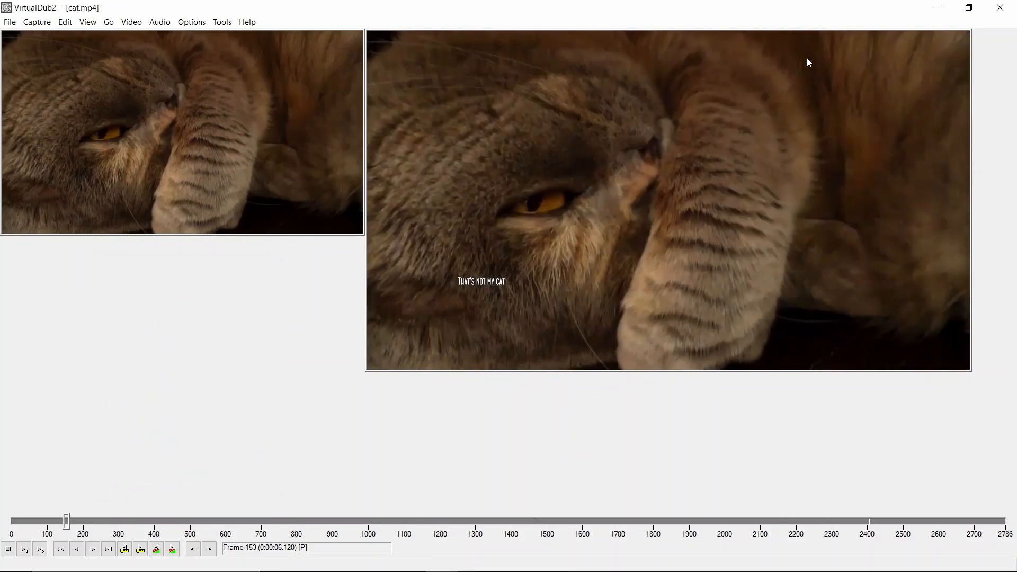
# Play cat-500.mov from the Desktop in full screen to check the exported caption and quality, and close the player.
pyautogui.click(938, 8)
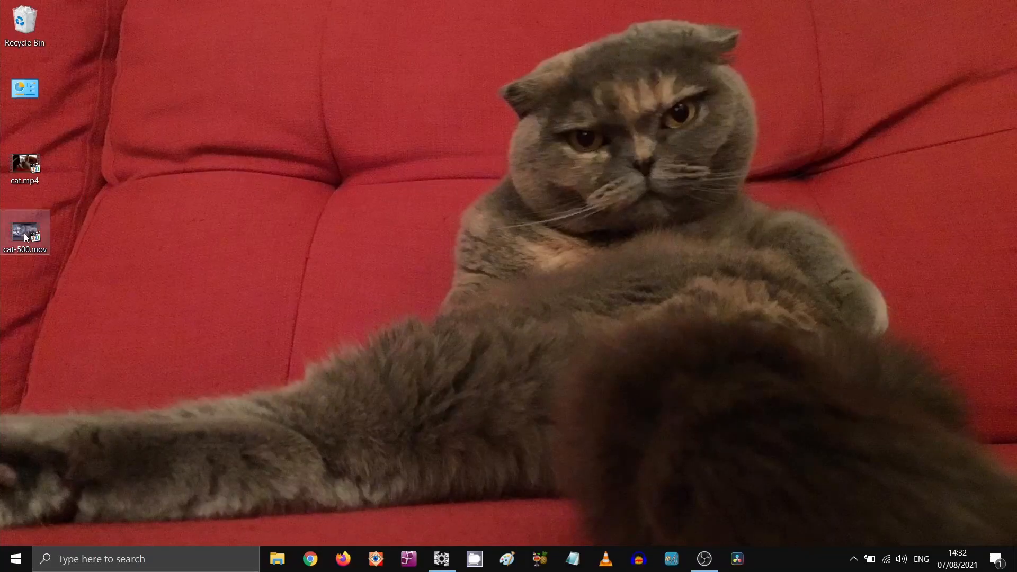
pyautogui.doubleClick(23, 233)
pyautogui.doubleClick(170, 135)
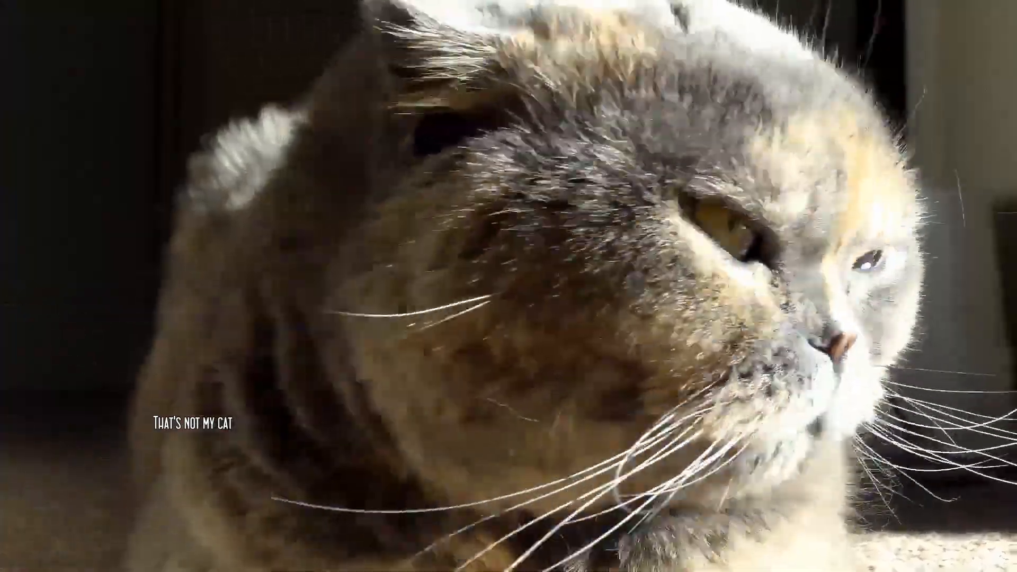
pyautogui.press('Escape')
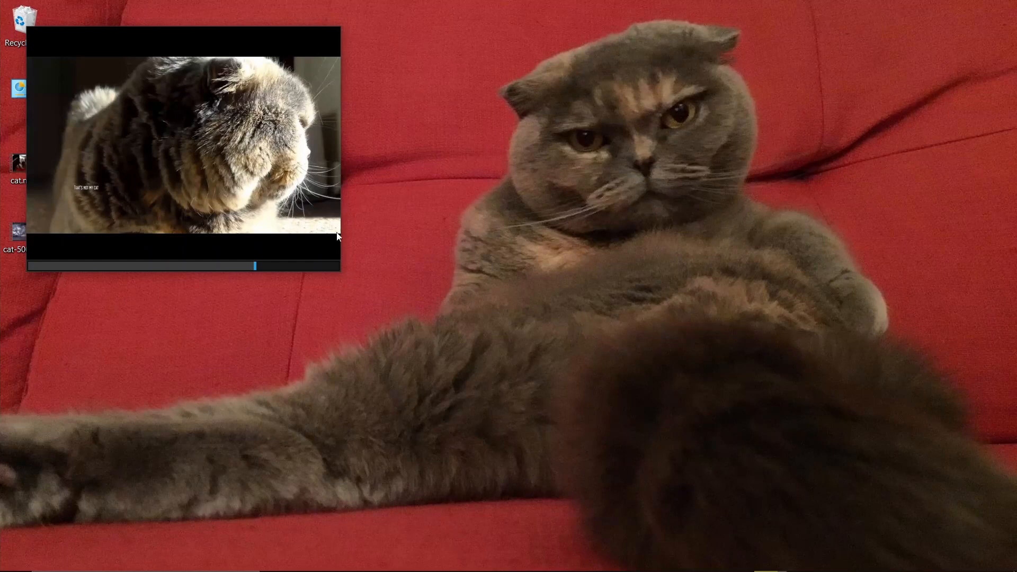
pyautogui.rightClick(203, 140)
pyautogui.click(224, 412)
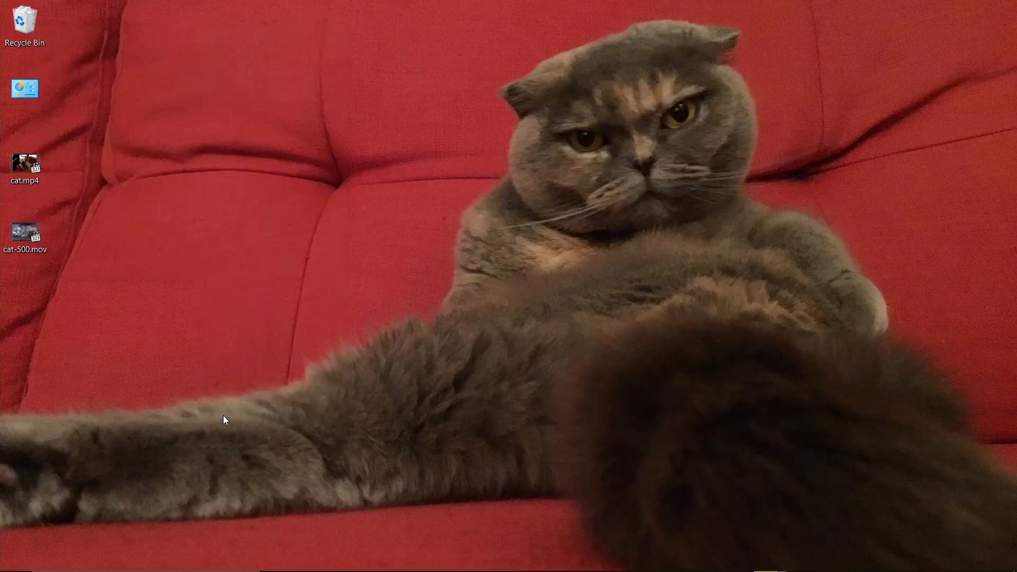
# Switch back to VirtualDub2 and remove the DrawText filter from the video.
pyautogui.click(442, 560)
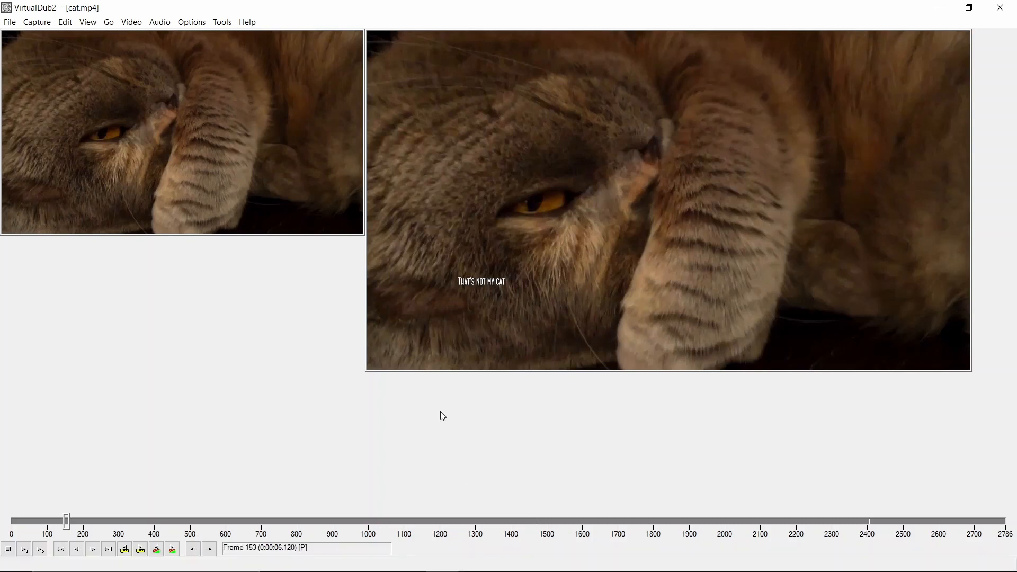
pyautogui.click(127, 22)
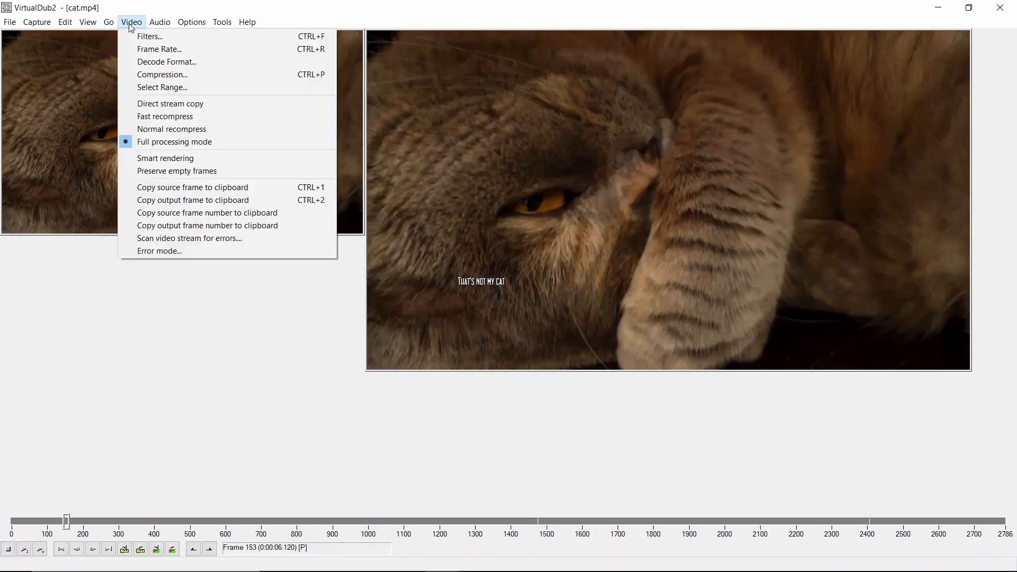
pyautogui.click(138, 34)
pyautogui.click(119, 108)
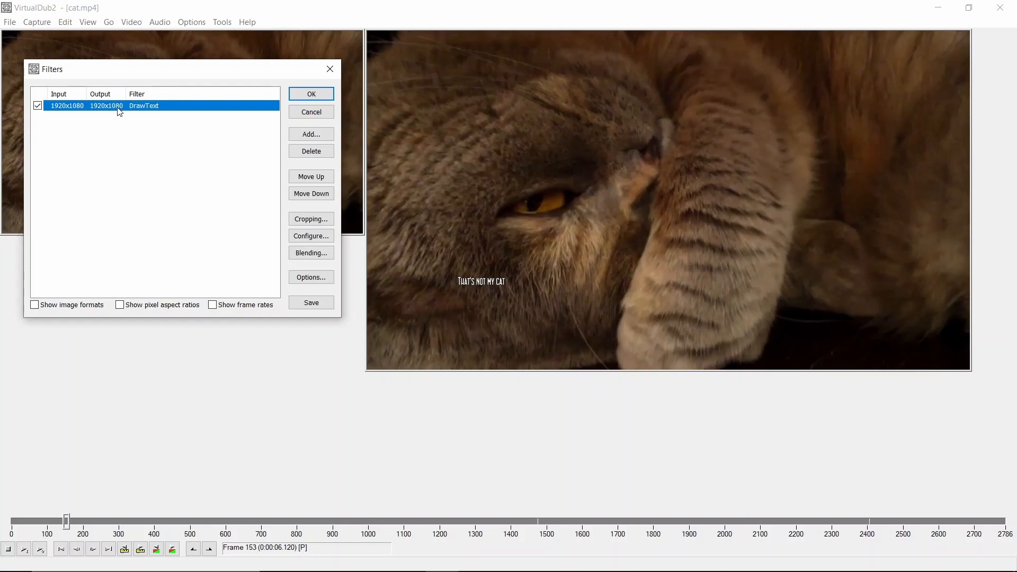
pyautogui.click(308, 157)
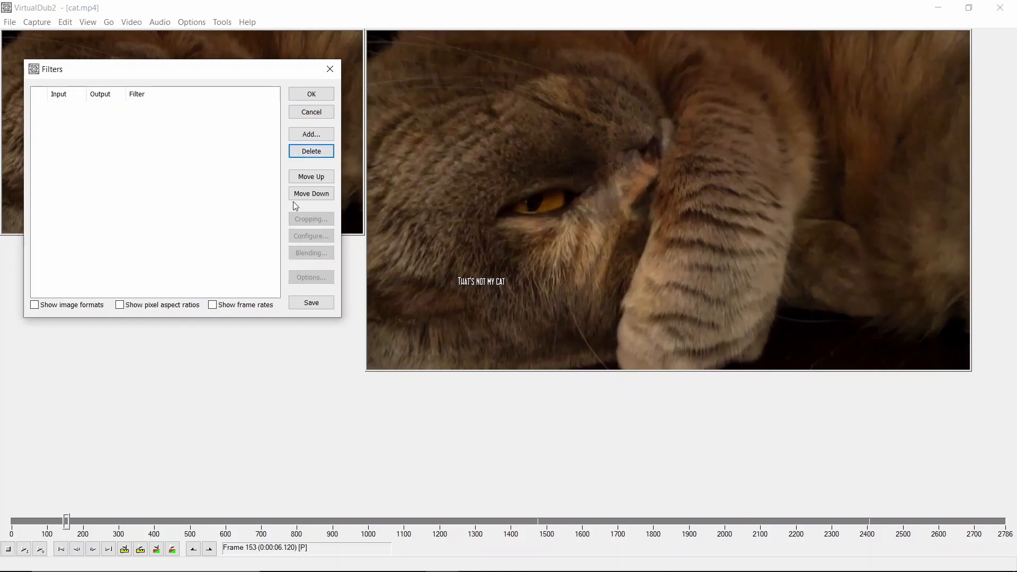
pyautogui.click(311, 95)
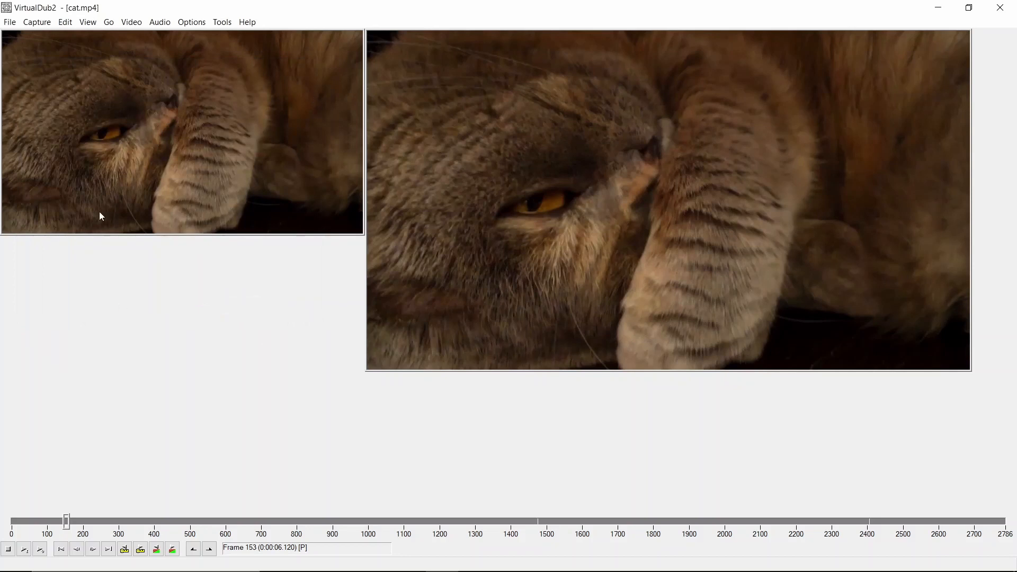
# Enlarge the list of available video filters and try out the emboss filter.
pyautogui.click(132, 22)
pyautogui.click(136, 37)
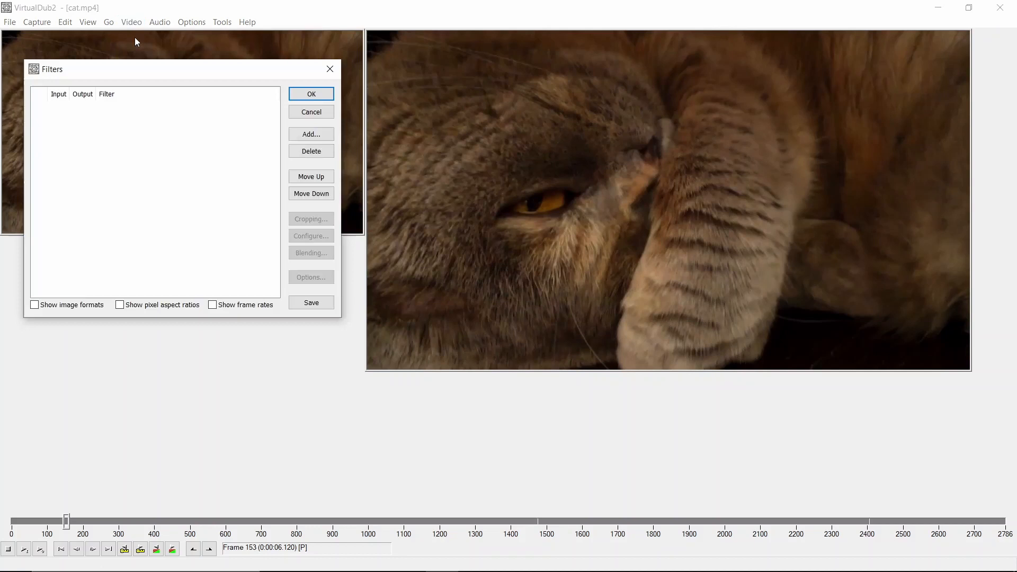
pyautogui.click(305, 135)
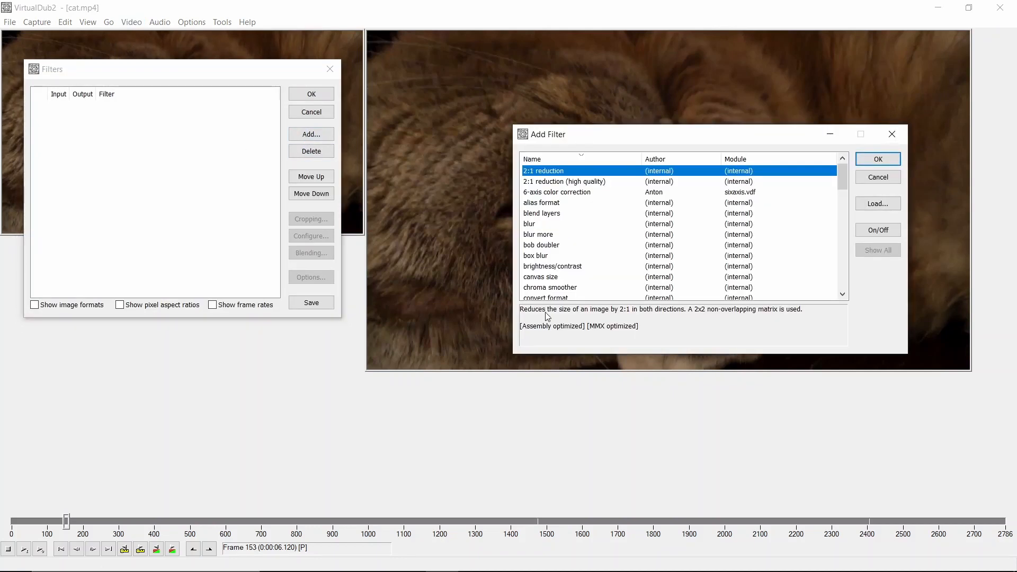
pyautogui.moveTo(595, 353); pyautogui.dragTo(549, 567)
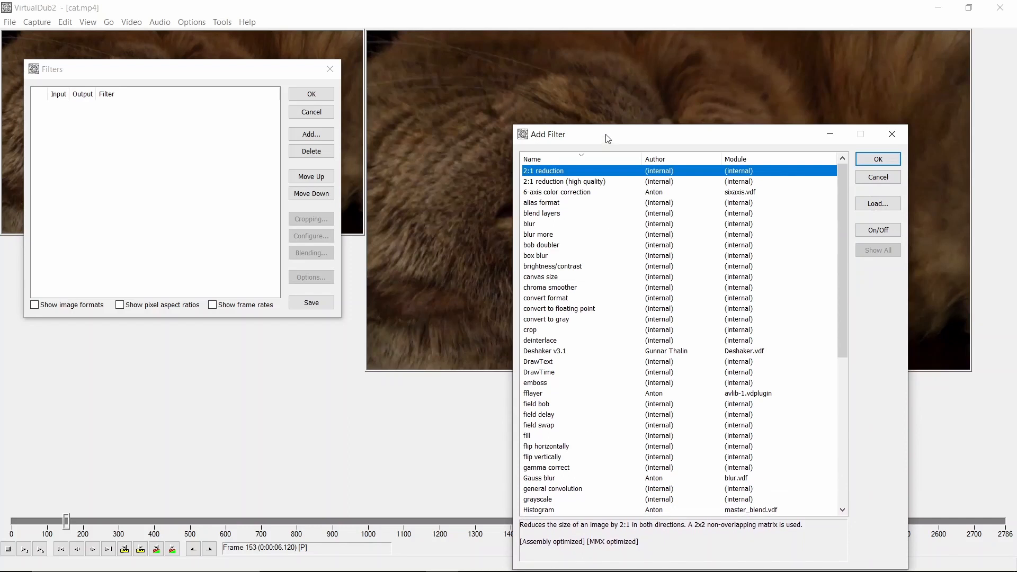
pyautogui.moveTo(608, 136); pyautogui.dragTo(445, 54)
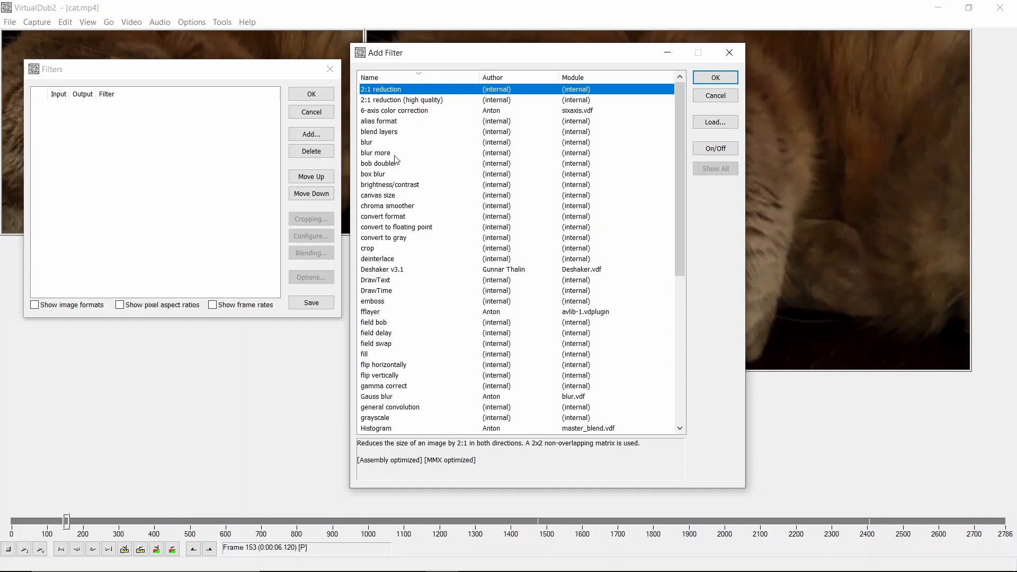
pyautogui.click(380, 217)
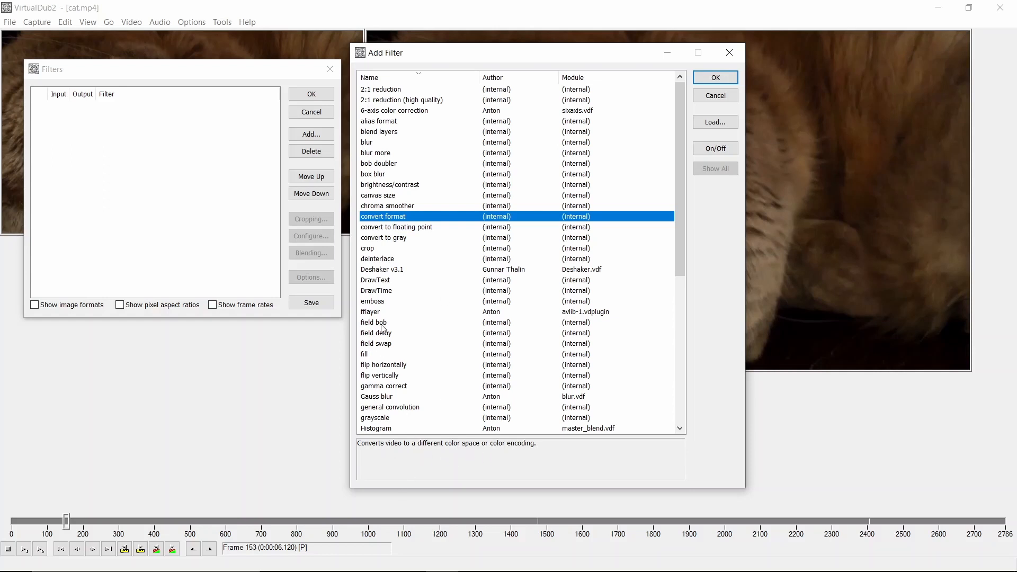
pyautogui.click(380, 302)
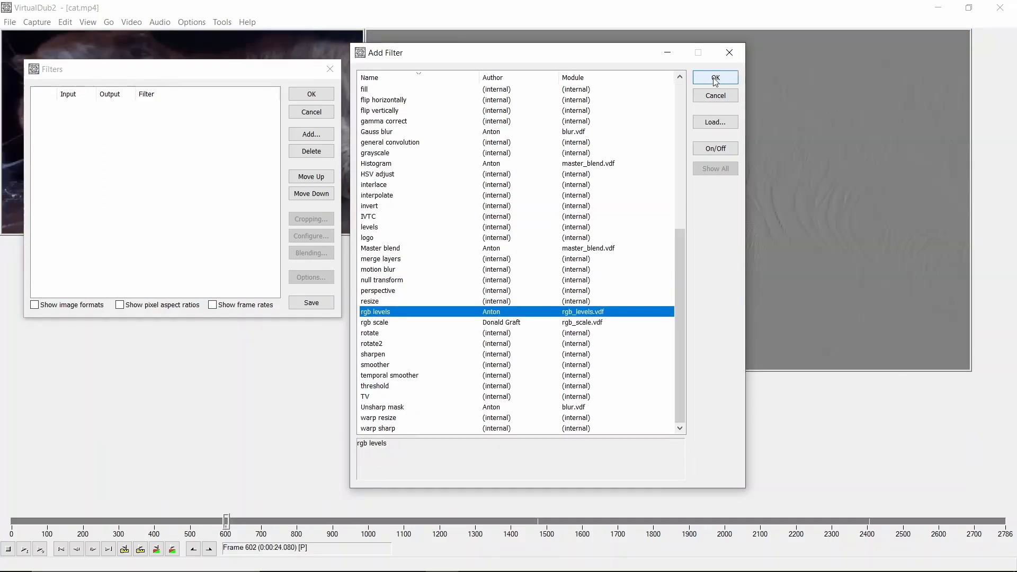
# Start adding the rgb levels filter and preview it at 50% zoom.
pyautogui.click(715, 78)
pyautogui.click(56, 254)
pyautogui.rightClick(533, 257)
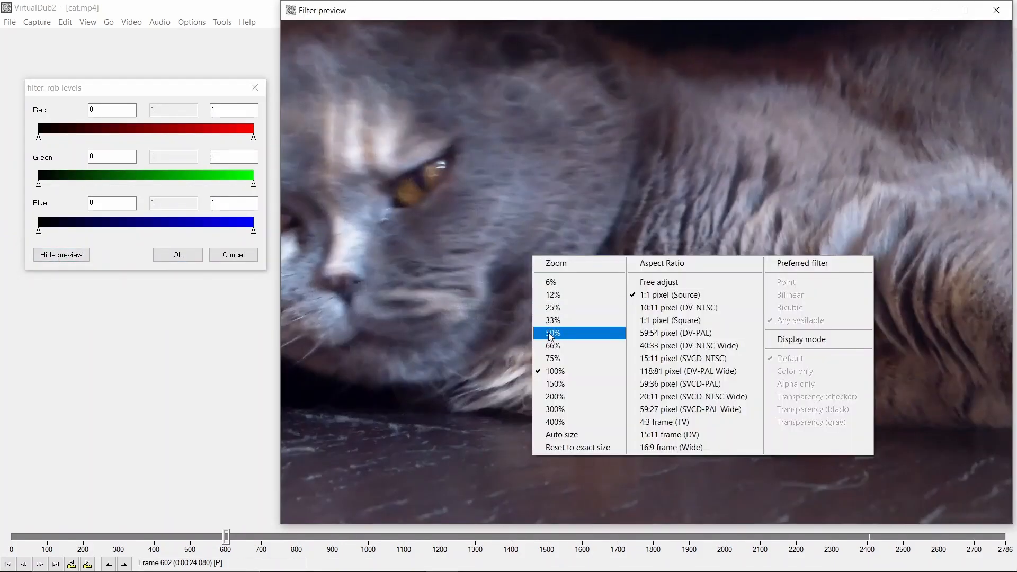
pyautogui.click(551, 334)
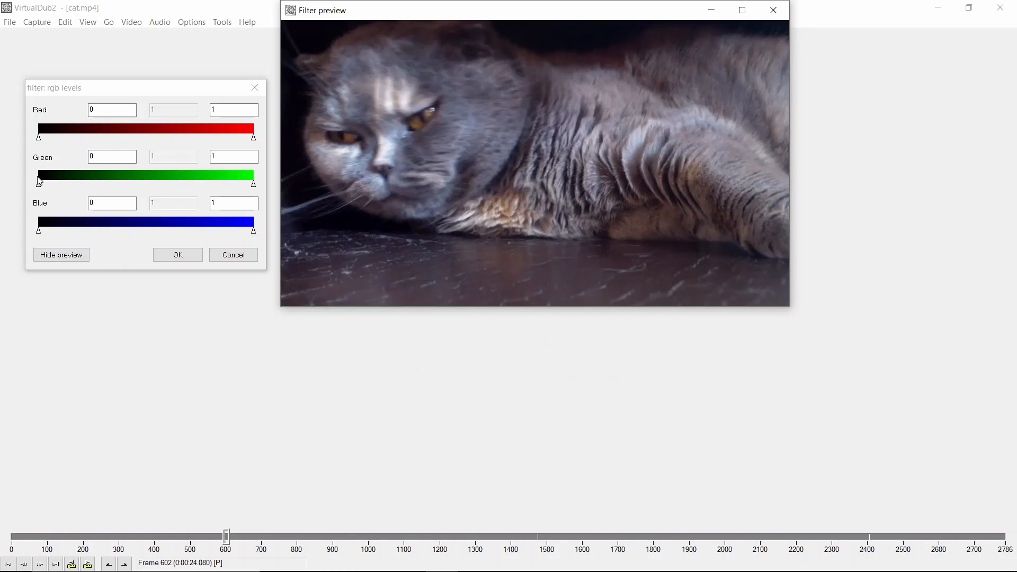
# Try rgb levels of red 0.014 to 0.731, green 0.275 to 0.482 and blue from 0.64, and discard the filter.
pyautogui.moveTo(39, 138)
pyautogui.mouseDown()
pyautogui.moveTo(128, 139)
pyautogui.moveTo(43, 142)
pyautogui.mouseUp()
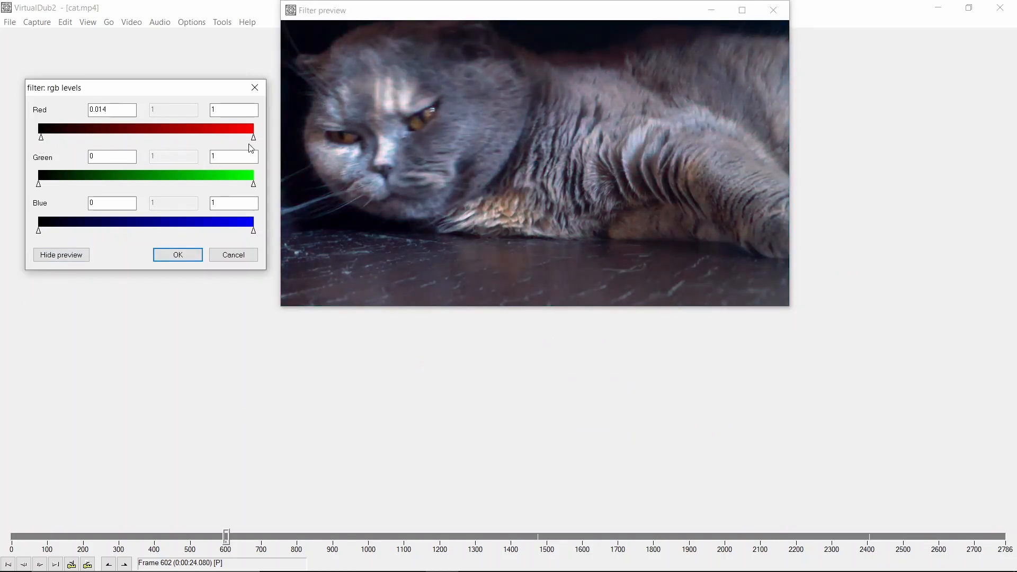
pyautogui.moveTo(253, 139); pyautogui.dragTo(196, 140)
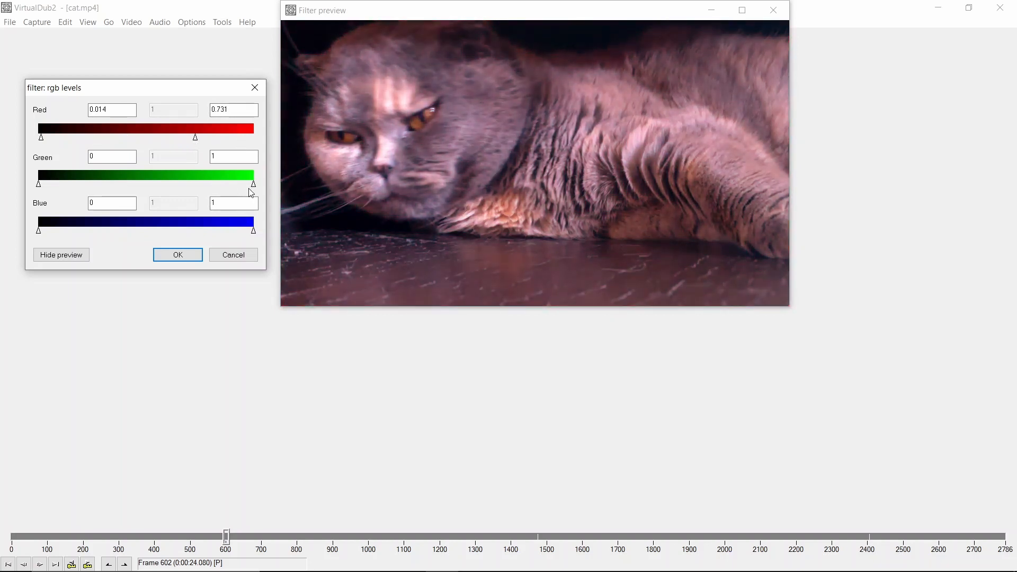
pyautogui.moveTo(253, 187); pyautogui.dragTo(143, 184)
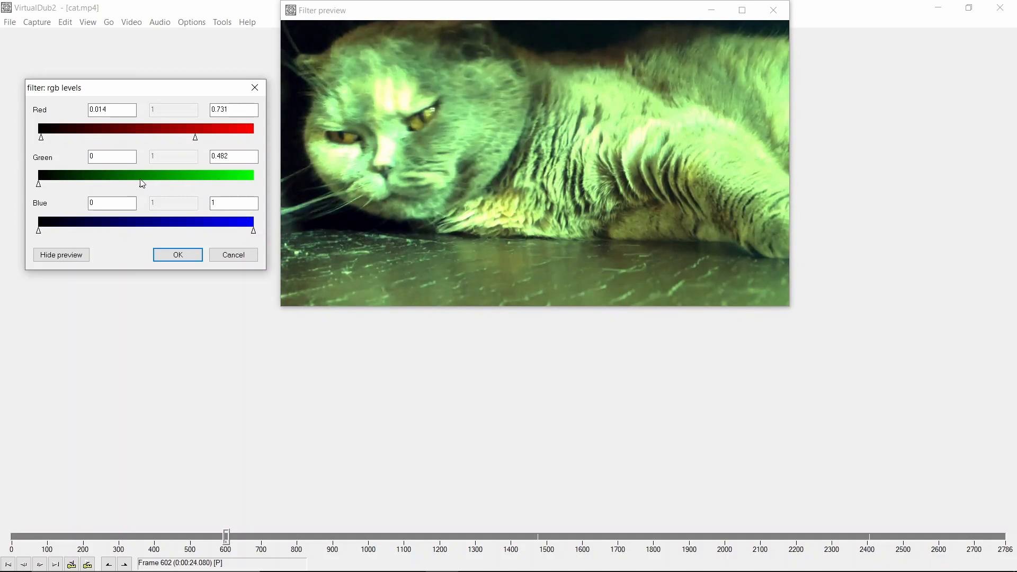
pyautogui.moveTo(39, 185); pyautogui.dragTo(98, 186)
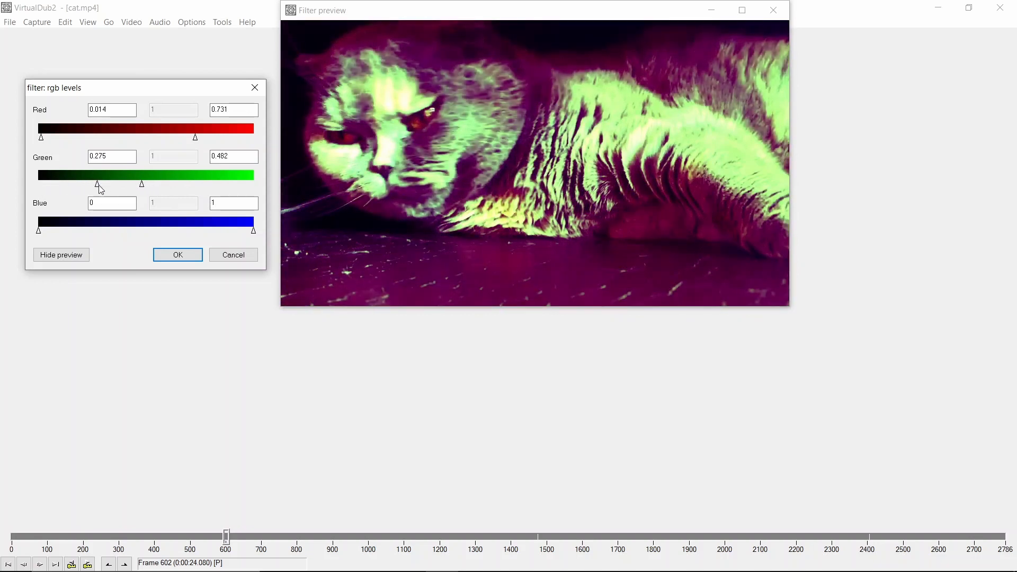
pyautogui.moveTo(40, 231); pyautogui.dragTo(181, 242)
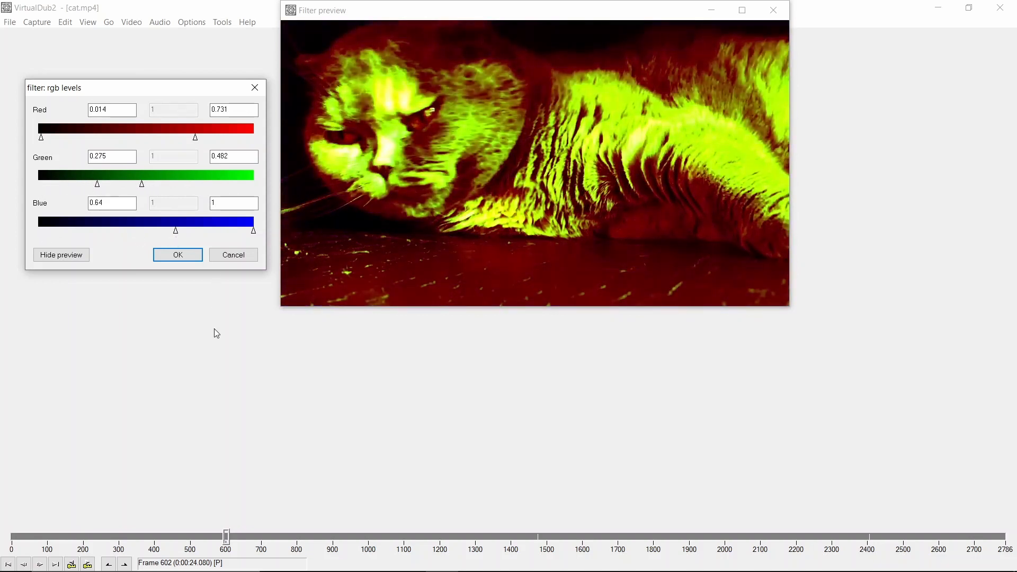
pyautogui.click(233, 255)
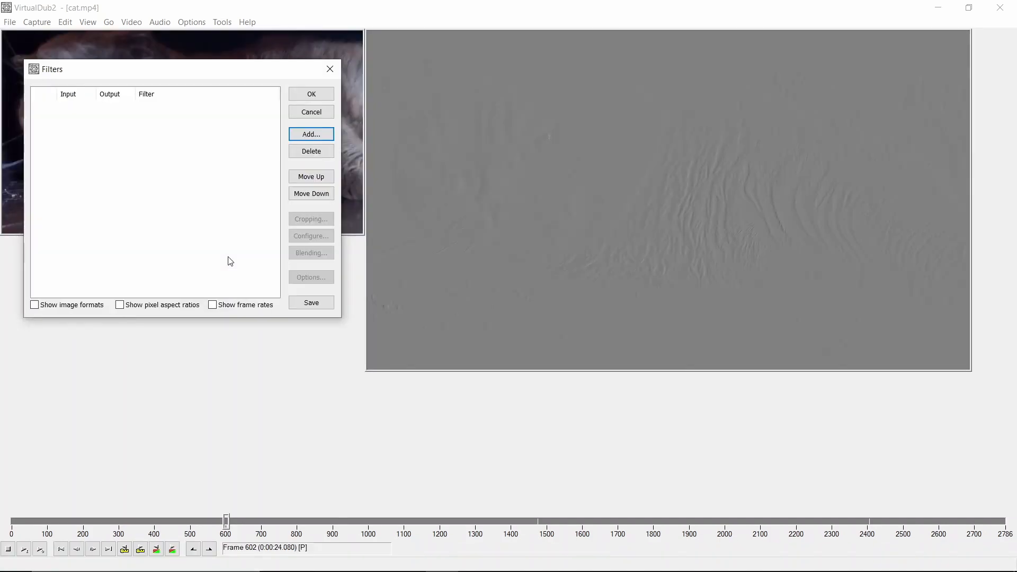
# Look through the full list of video filters available to add.
pyautogui.click(310, 135)
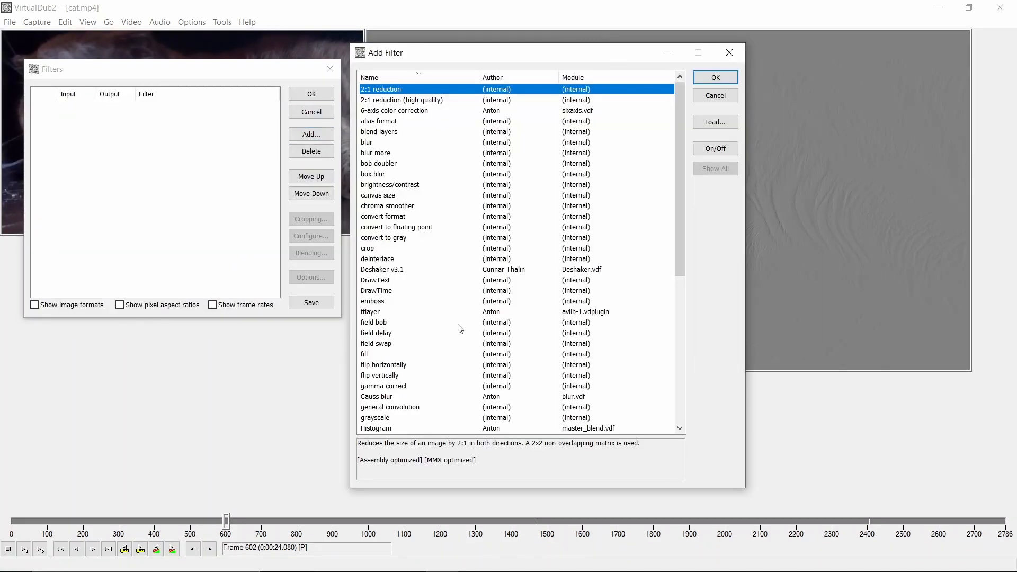
pyautogui.scroll(-8, 459, 335)
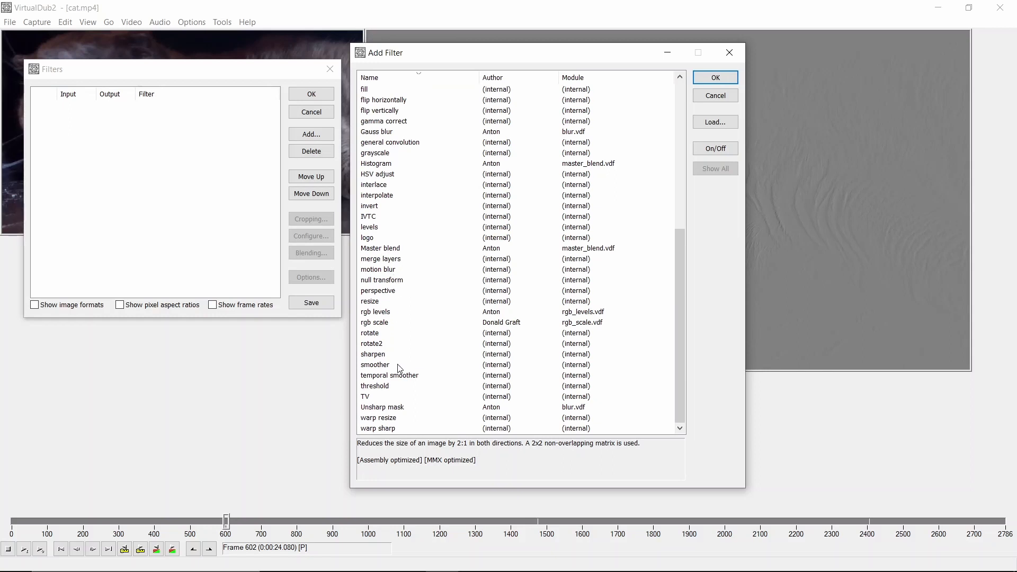
pyautogui.scroll(10, 401, 366)
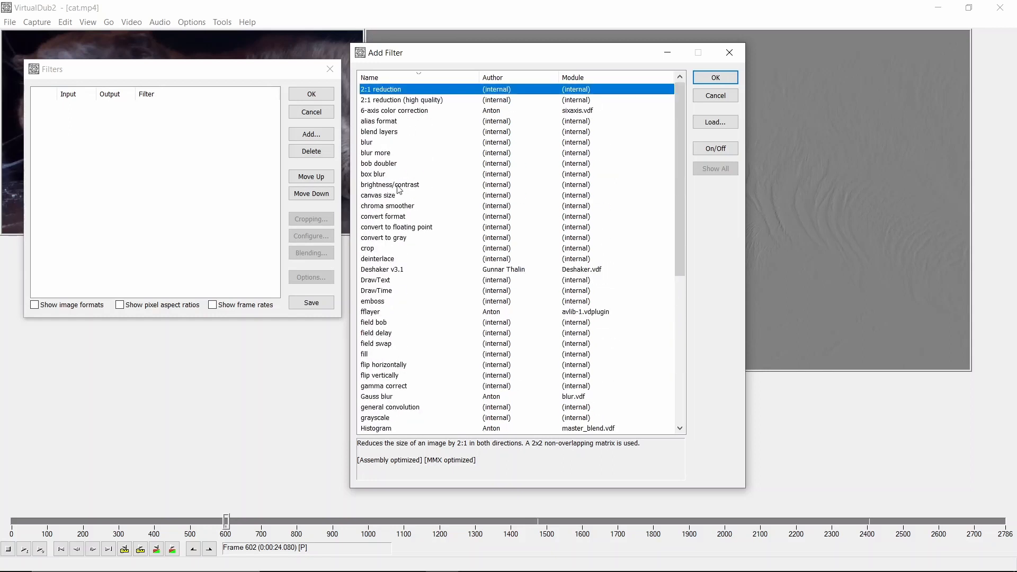
# Look through the full list of video compression codecs, including Apple ProRes and the Lagarith Lossless Codec.
pyautogui.click(131, 21)
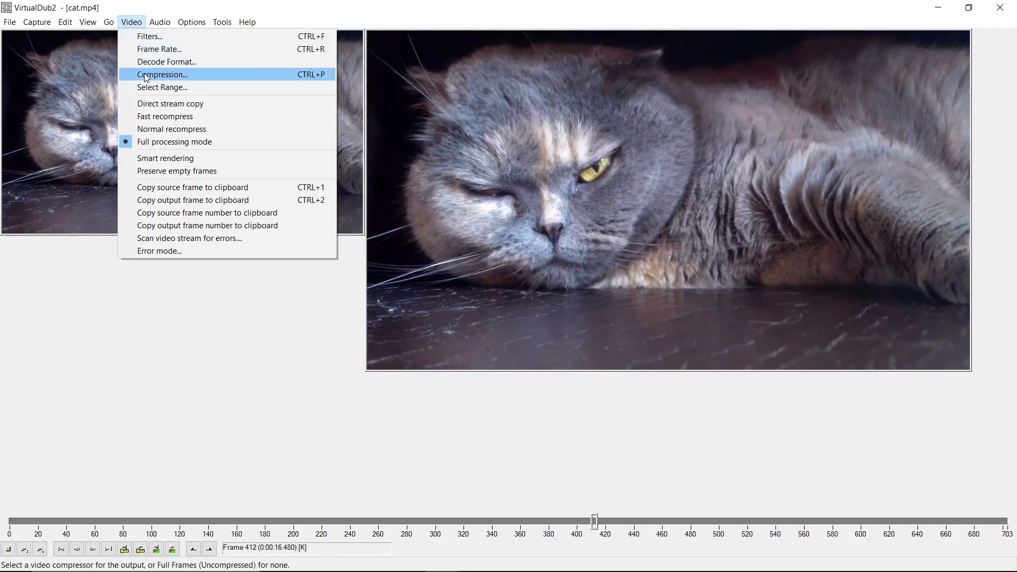
pyautogui.click(145, 74)
pyautogui.moveTo(168, 33); pyautogui.dragTo(335, 72)
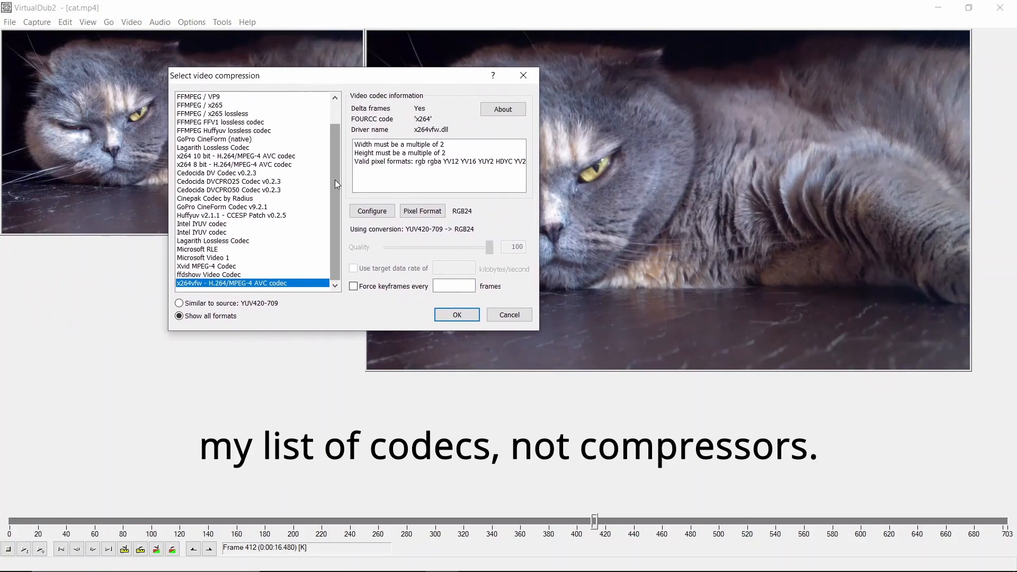
pyautogui.moveTo(335, 179); pyautogui.dragTo(335, 94)
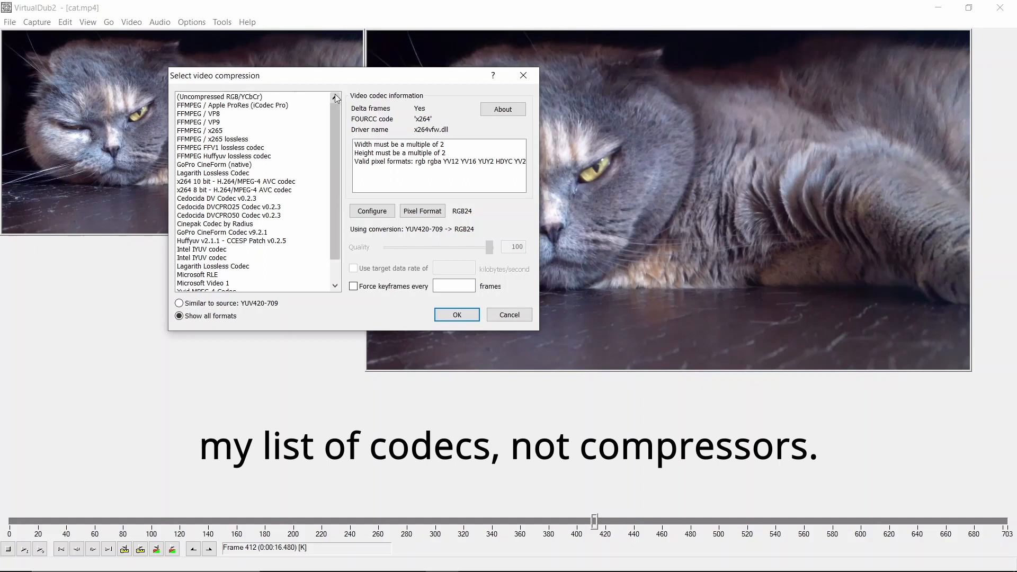
pyautogui.click(211, 98)
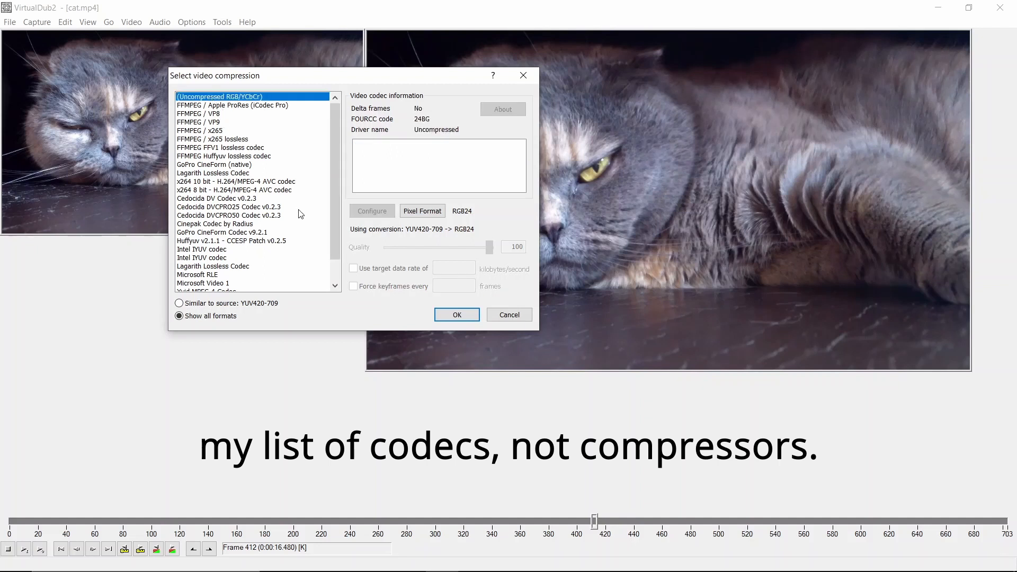
pyautogui.press('Down')
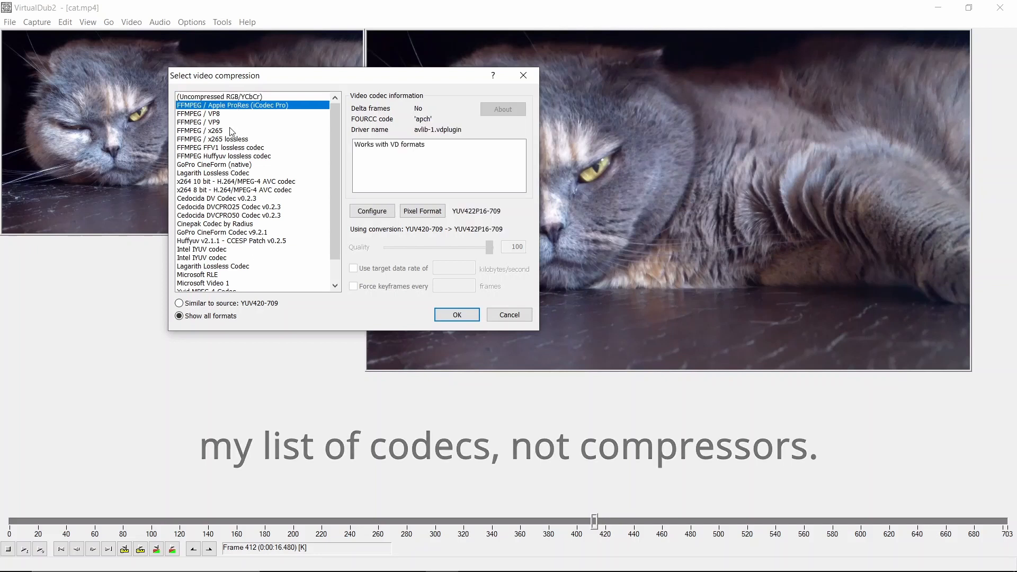
pyautogui.click(224, 174)
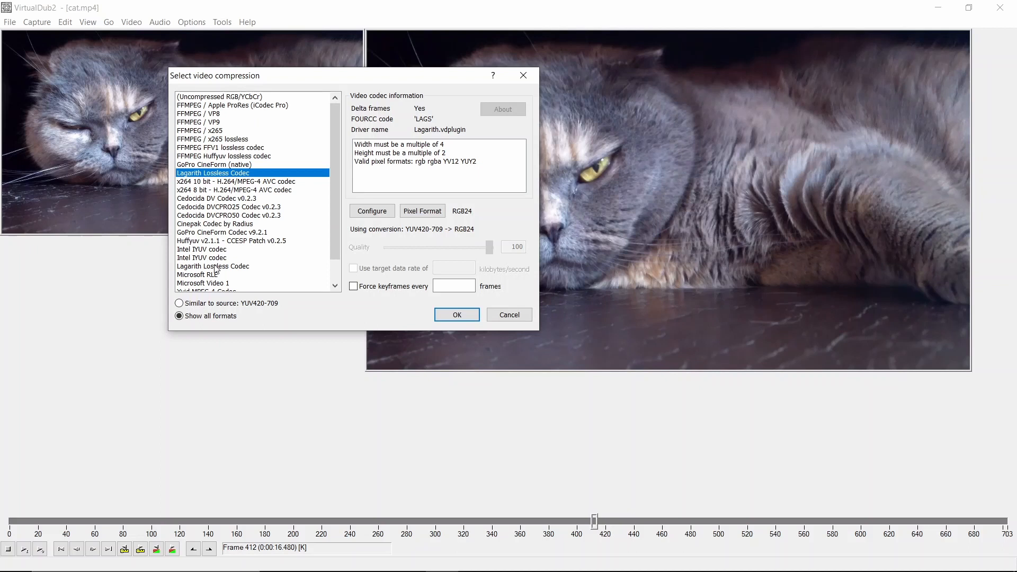
pyautogui.scroll(-1, 276, 259)
pyautogui.press('Return')
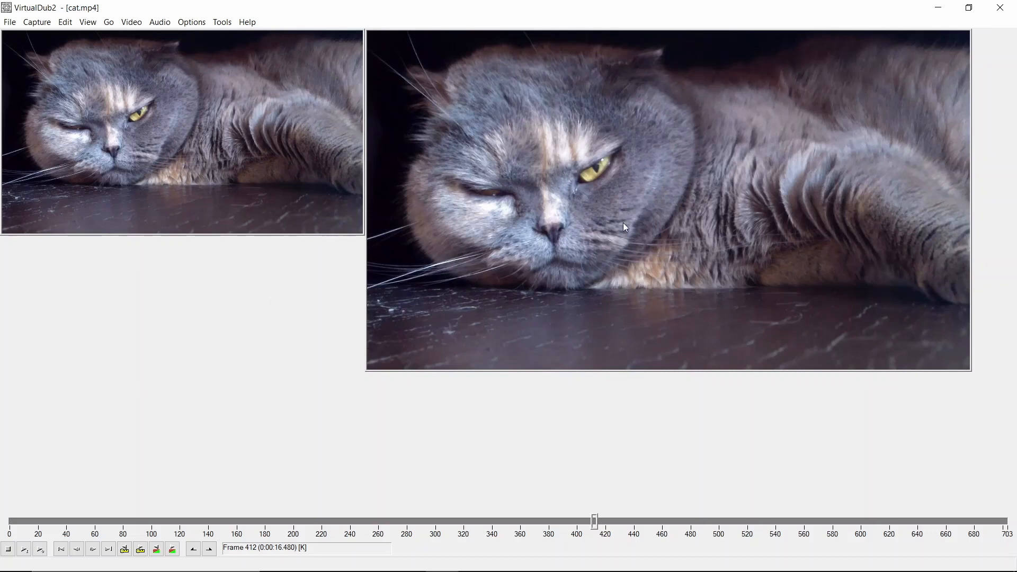
# Switch to the desktop and examine the detailed file properties of cat.mp4, including its video data rate.
pyautogui.click(937, 8)
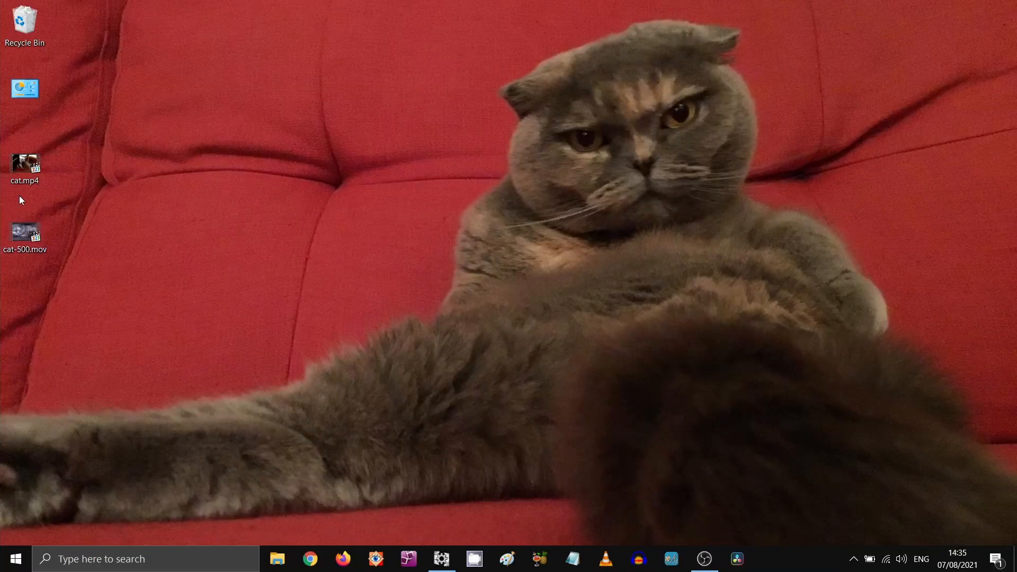
pyautogui.rightClick(20, 165)
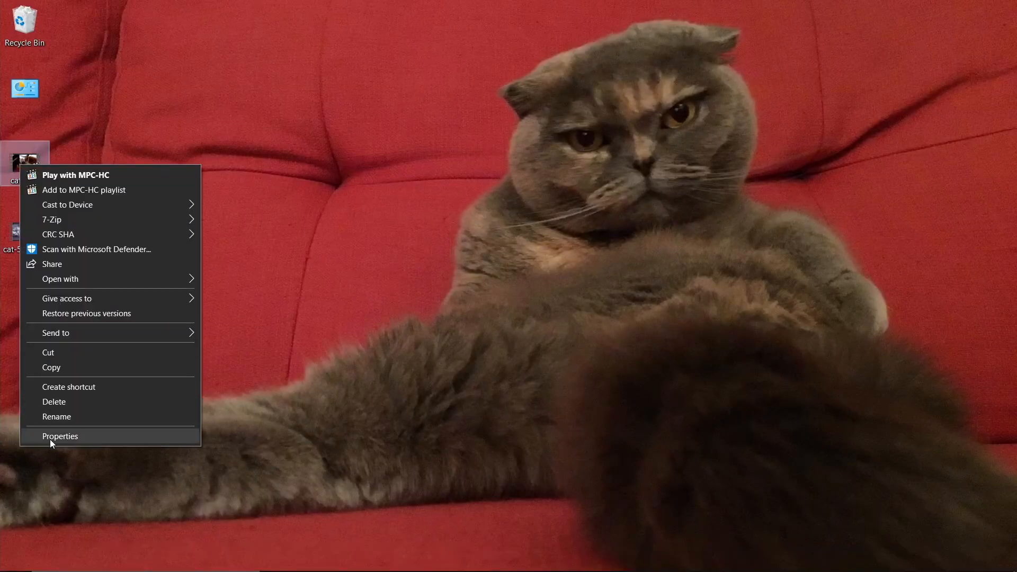
pyautogui.click(50, 439)
pyautogui.click(116, 196)
pyautogui.moveTo(178, 179); pyautogui.dragTo(491, 77)
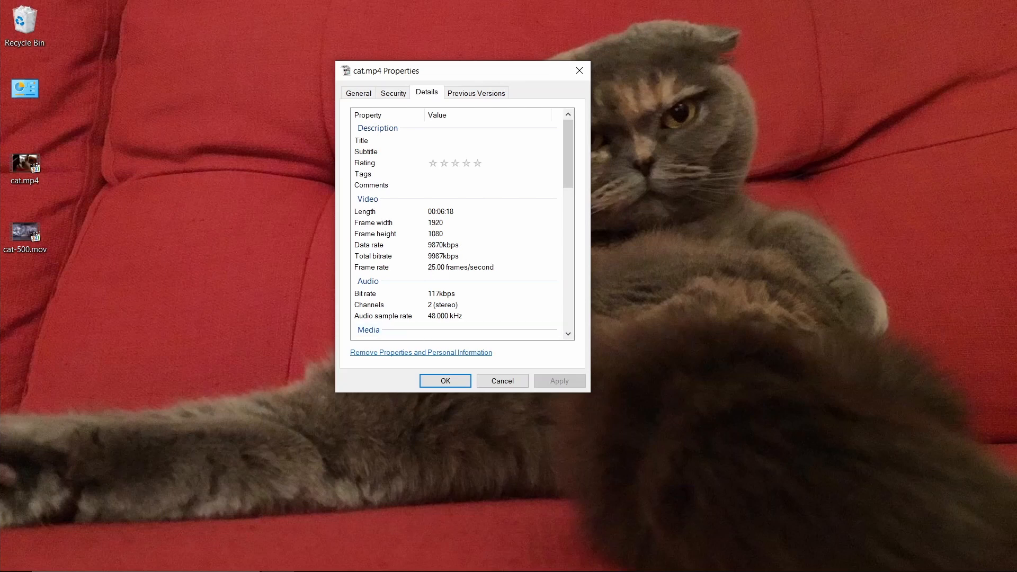
# Switch back to VirtualDub2 and set the x264vfw codec's average bitrate to 11000 kbit/s.
pyautogui.click(434, 564)
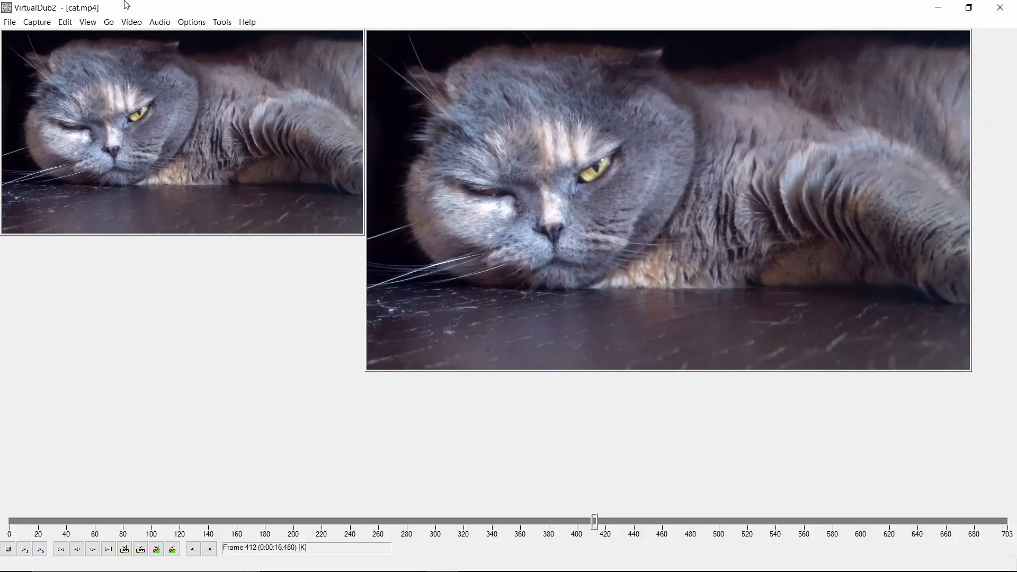
pyautogui.click(131, 21)
pyautogui.click(151, 75)
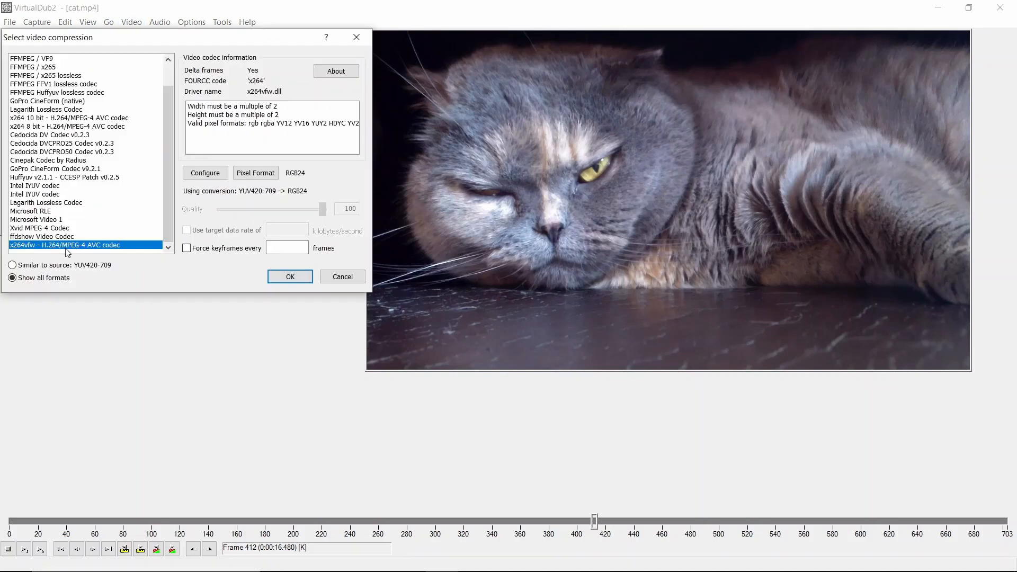
pyautogui.click(205, 172)
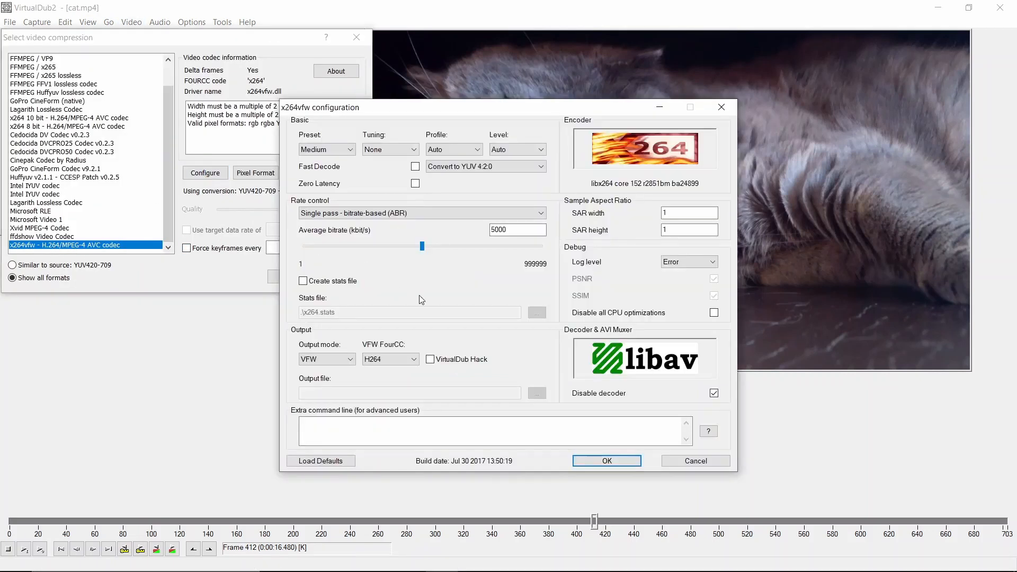
pyautogui.moveTo(421, 247); pyautogui.dragTo(444, 253)
pyautogui.moveTo(448, 244)
pyautogui.mouseDown()
pyautogui.moveTo(448, 289)
pyautogui.moveTo(475, 243)
pyautogui.moveTo(436, 243)
pyautogui.mouseUp()
pyautogui.moveTo(437, 239); pyautogui.dragTo(450, 243)
# Accept the x264vfw compression settings with single pass bitrate-based (ABR) rate control and close the cat.mp4 properties.
pyautogui.click(393, 215)
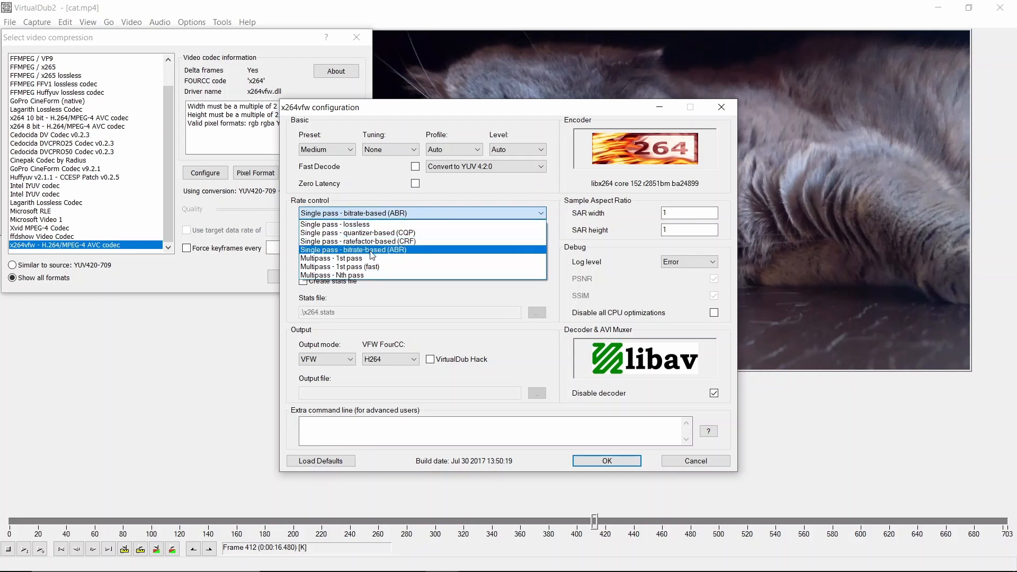
pyautogui.click(414, 307)
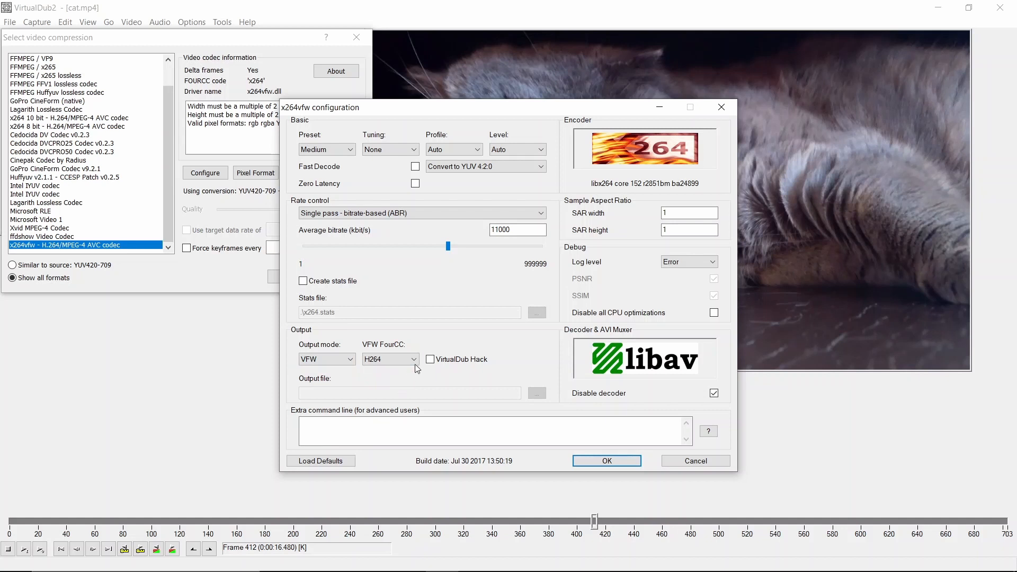
pyautogui.click(609, 461)
pyautogui.click(291, 277)
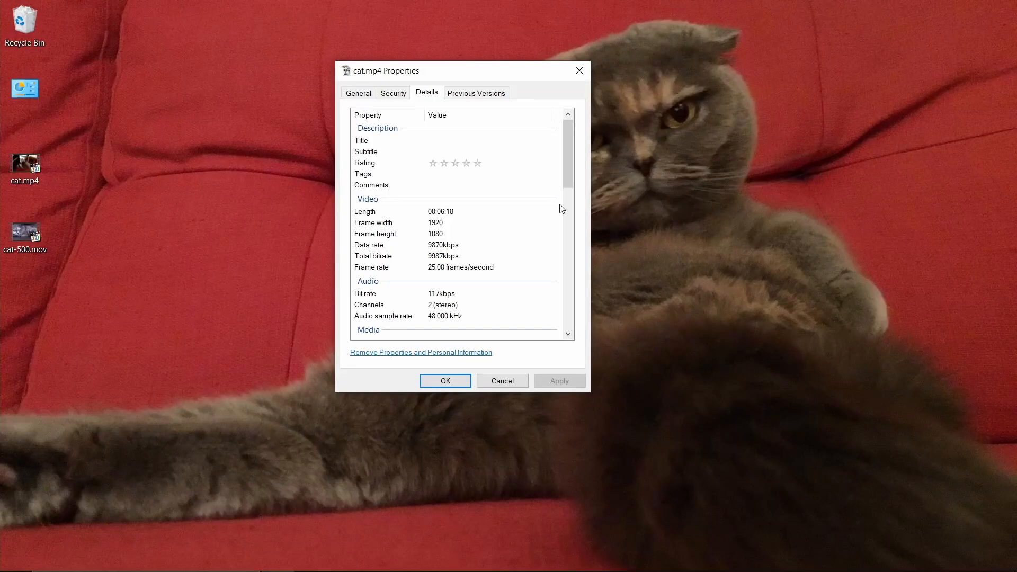
pyautogui.click(504, 385)
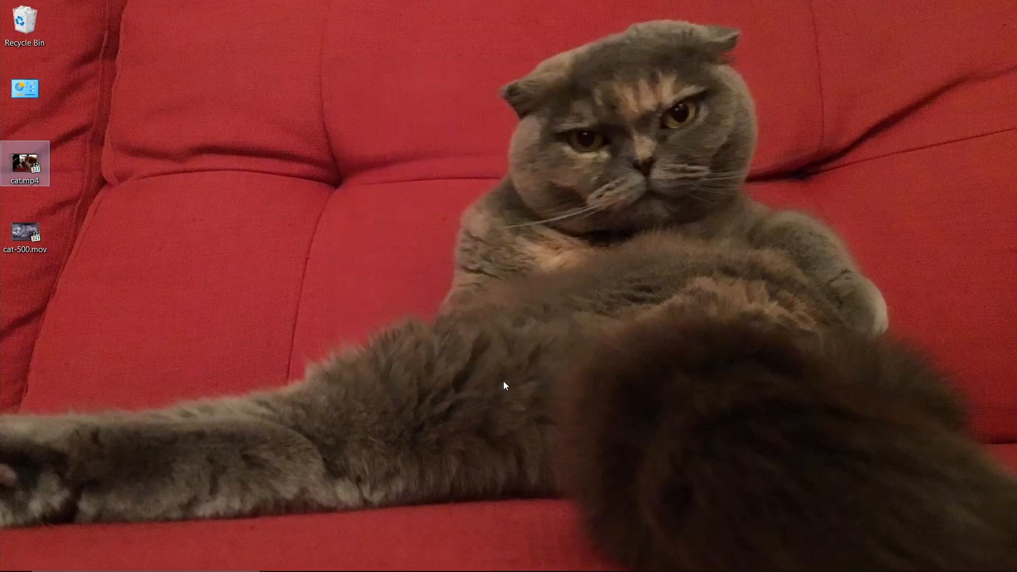